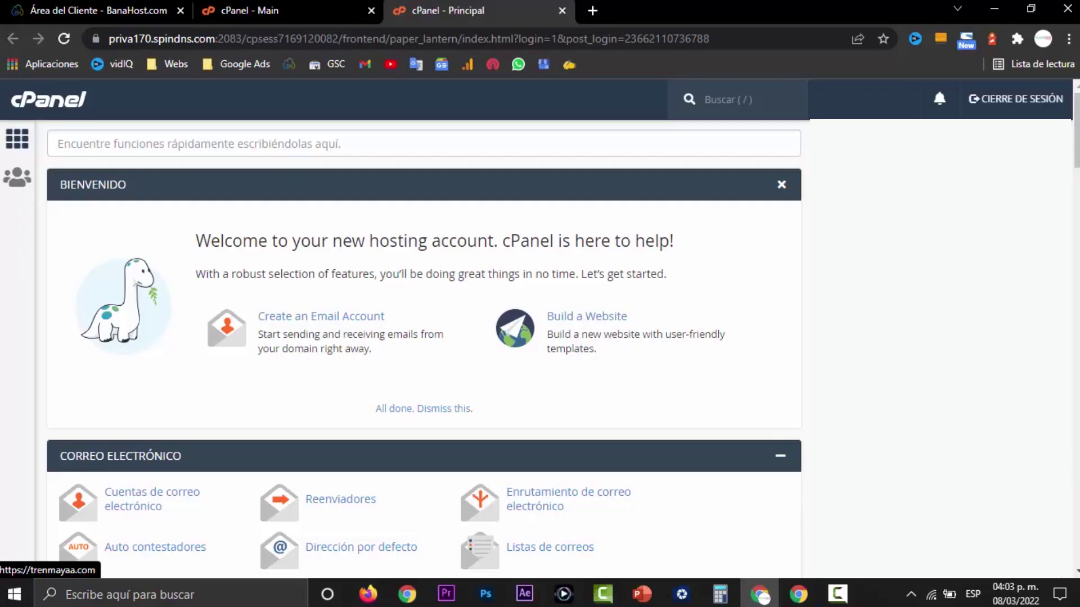
Step: Open cPanel's Email Accounts list, showing the existing 1 GB mailbox and the system account
{"action": "left_click", "coordinate": [799, 246]}
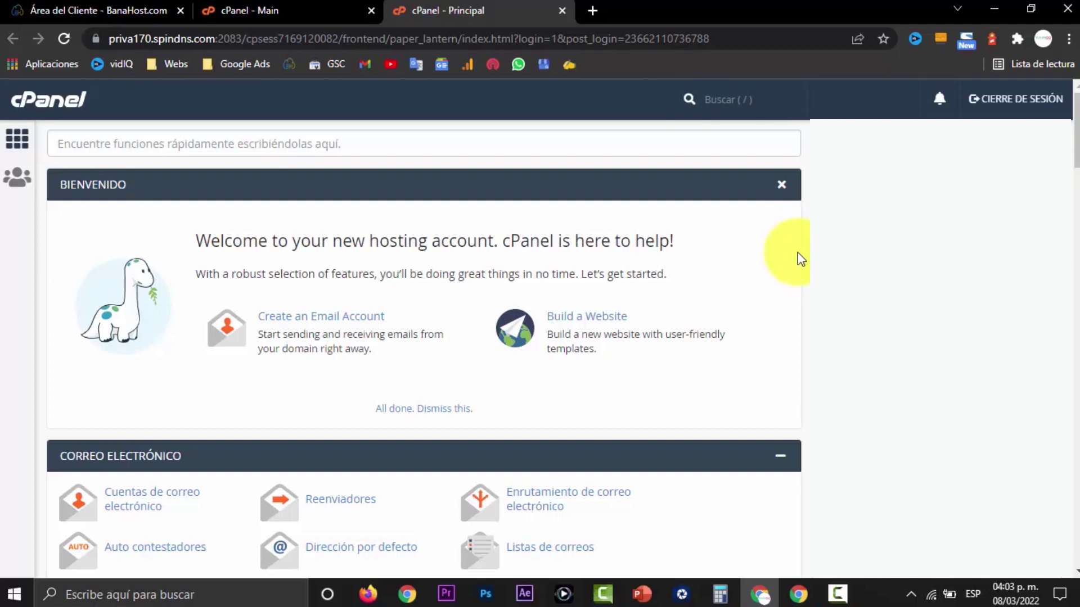
{"action": "scroll", "coordinate": [799, 259], "scroll_direction": "down", "scroll_amount": 1}
{"action": "scroll", "coordinate": [800, 258], "scroll_direction": "up", "scroll_amount": 1}
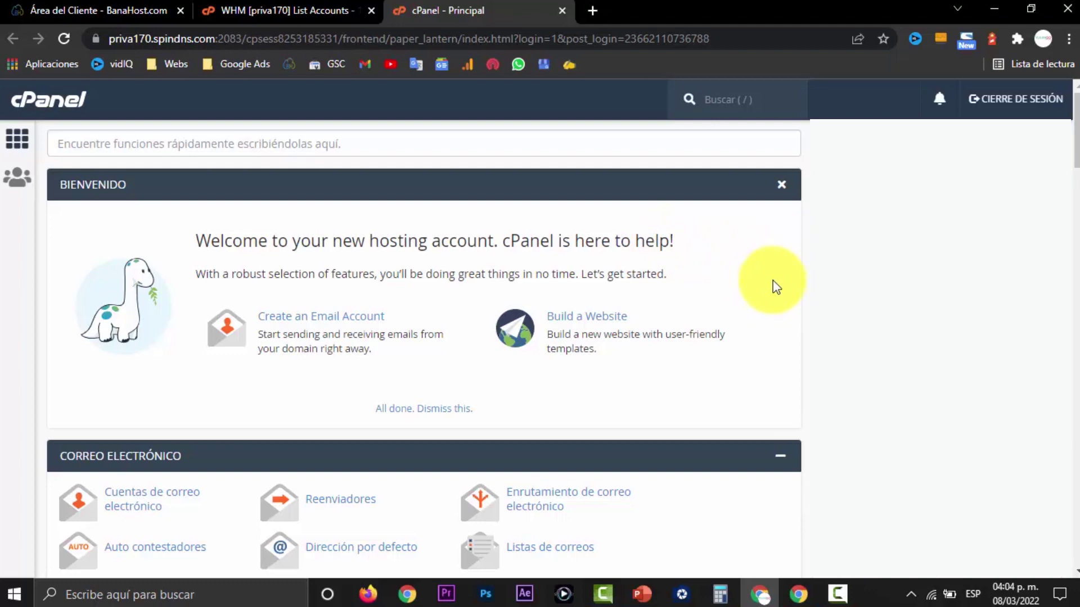
{"action": "scroll", "coordinate": [771, 278], "scroll_direction": "down", "scroll_amount": 4}
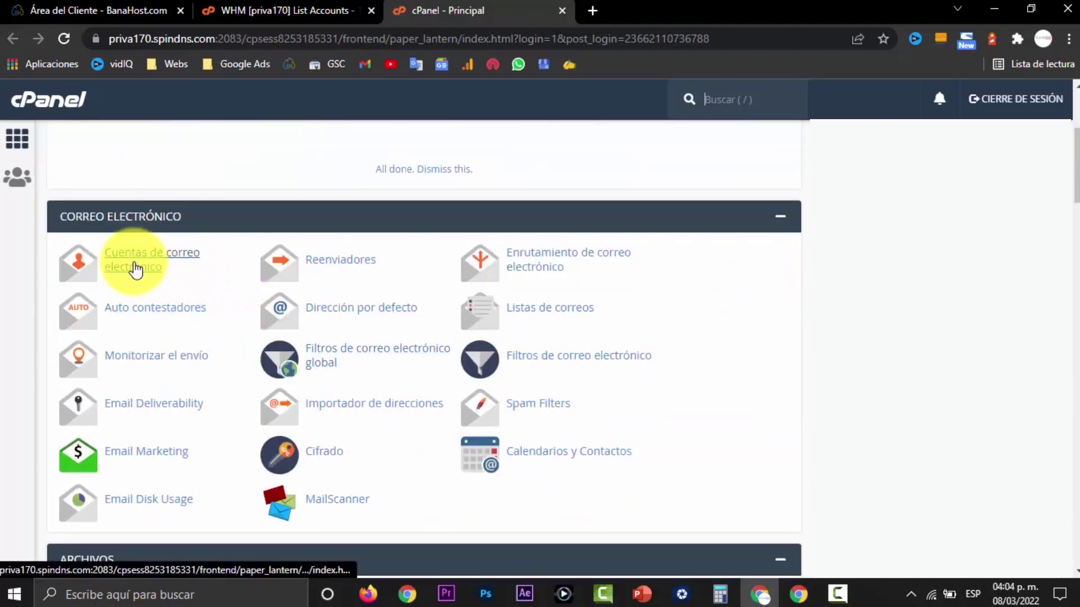
{"action": "left_click", "coordinate": [135, 269]}
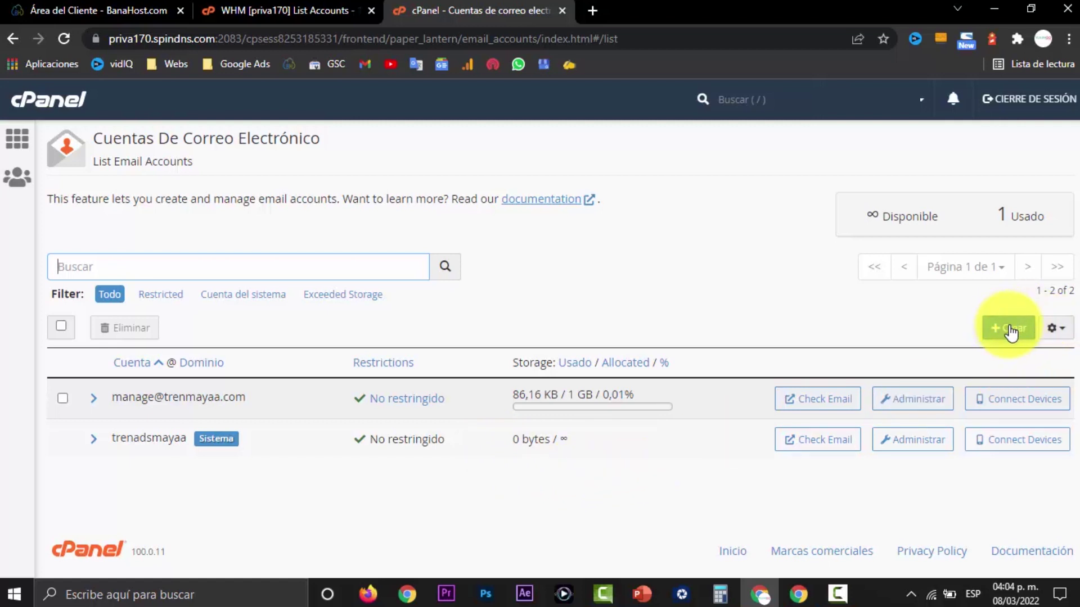
Step: Begin a trenmayaa.com mailbox with a username and a visible, generated strength-100 password
{"action": "left_click", "coordinate": [1010, 330]}
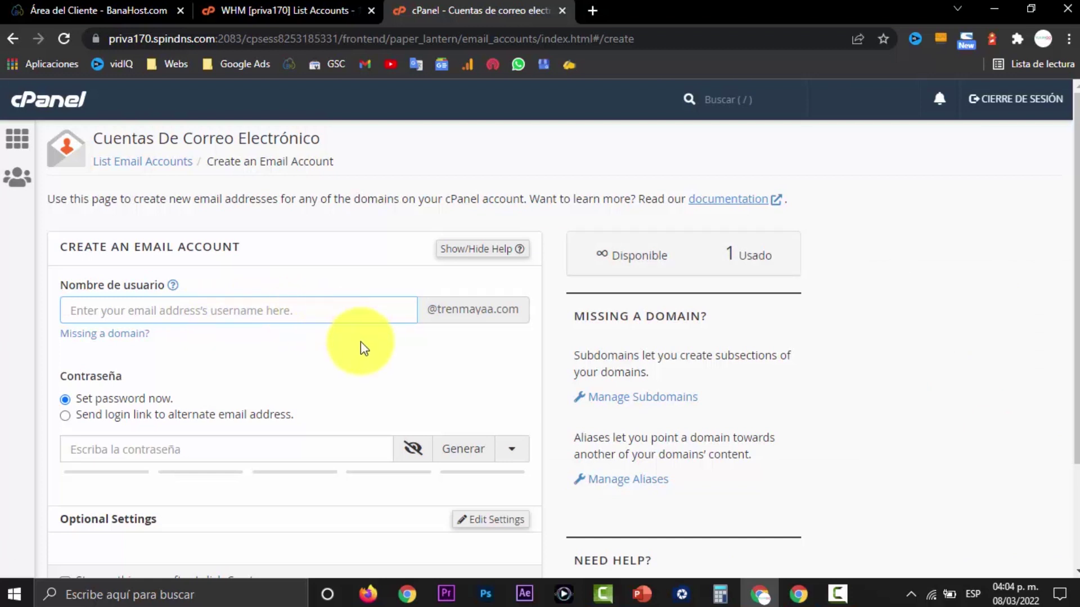
{"action": "type", "text": "alberto"}
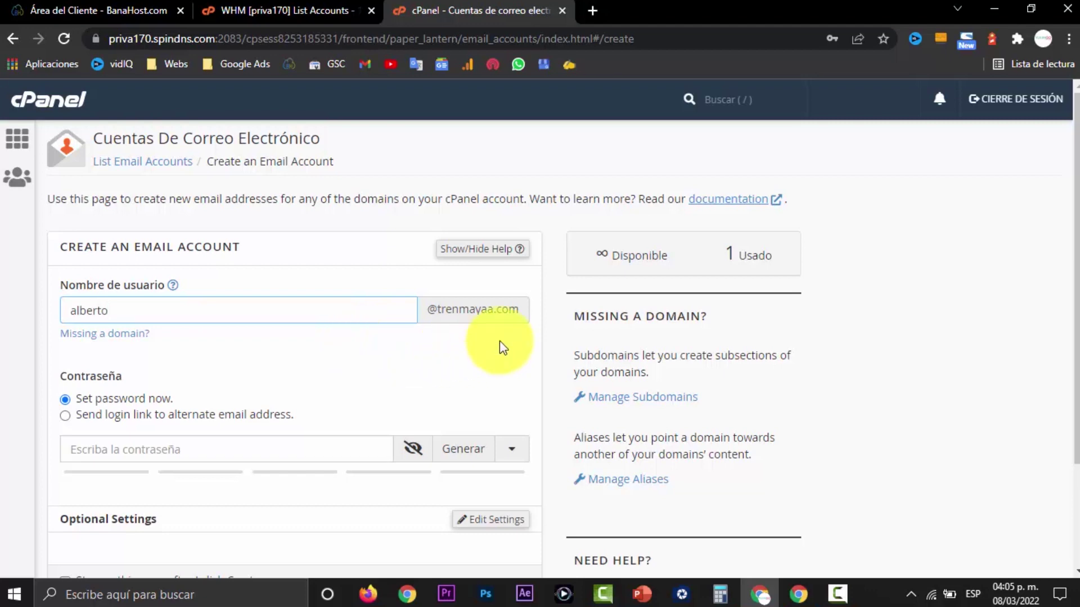
{"action": "scroll", "coordinate": [422, 360], "scroll_direction": "down", "scroll_amount": 3}
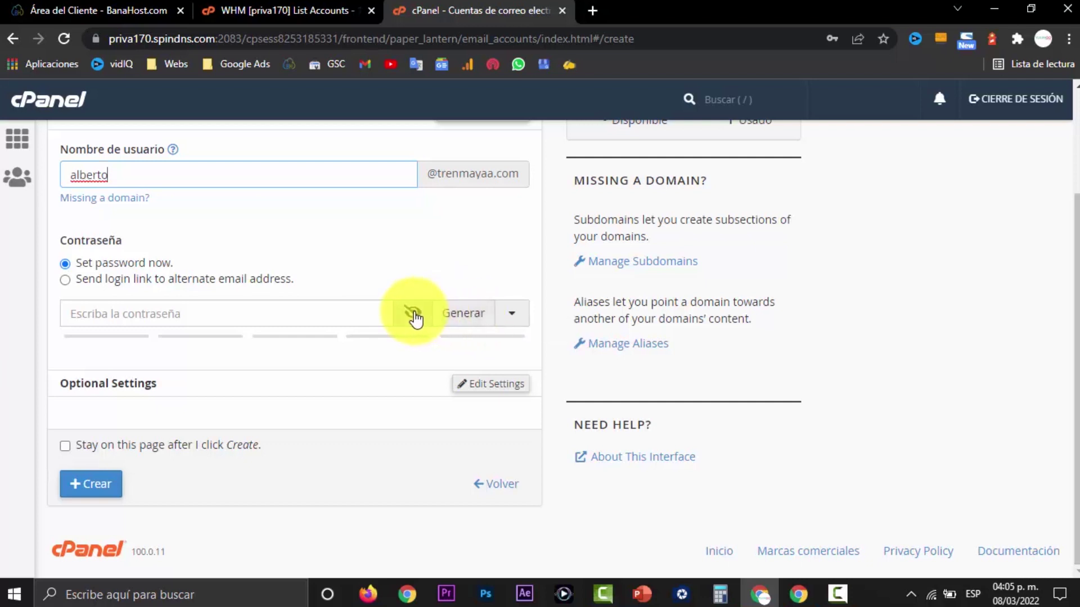
{"action": "left_click", "coordinate": [414, 321]}
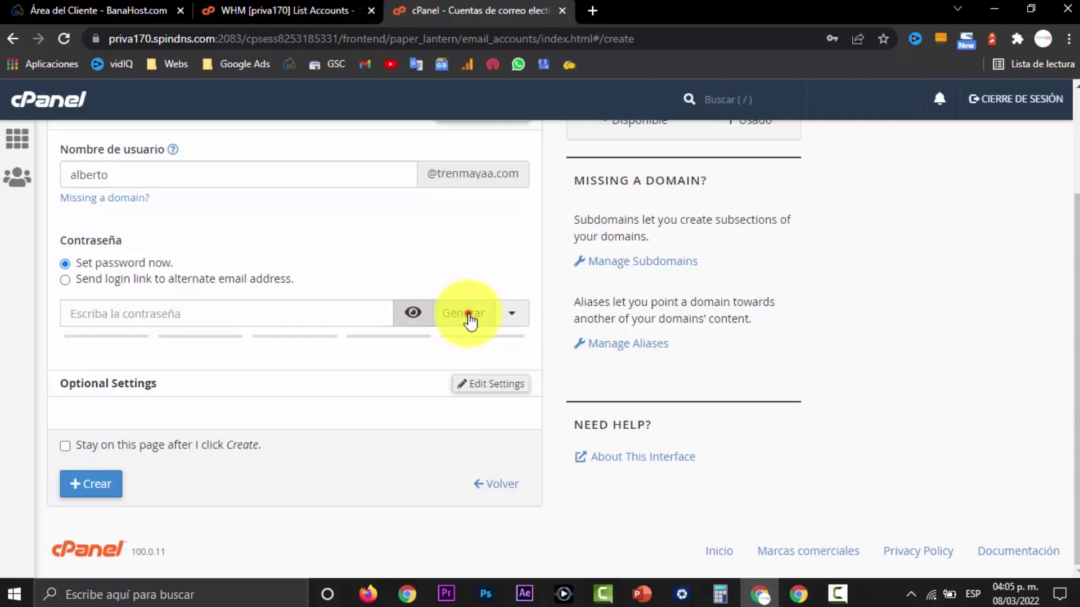
{"action": "left_click", "coordinate": [470, 322]}
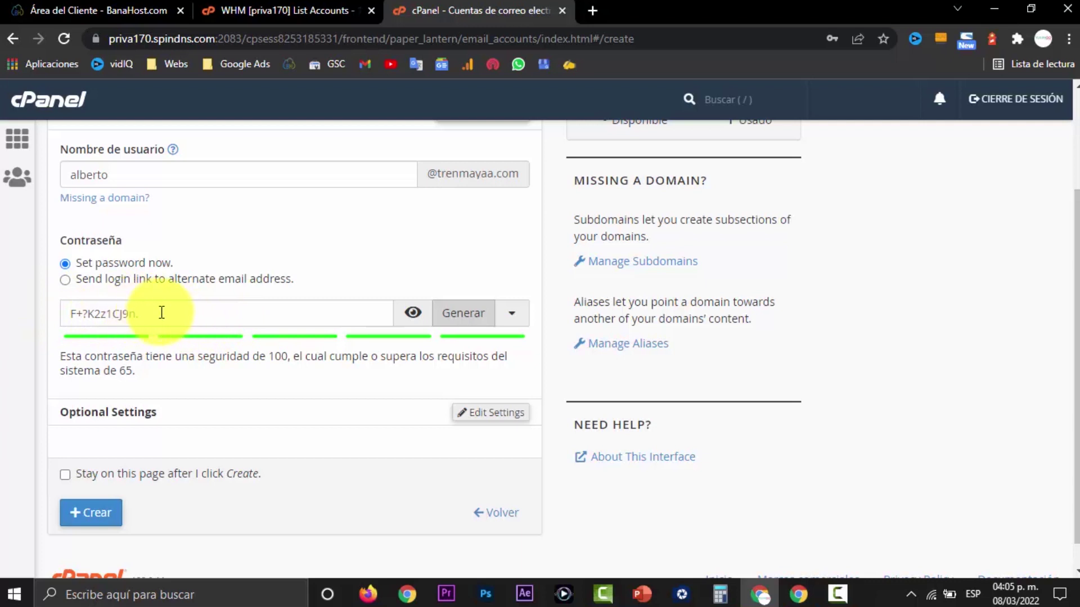
{"action": "scroll", "coordinate": [206, 361], "scroll_direction": "down", "scroll_amount": 1}
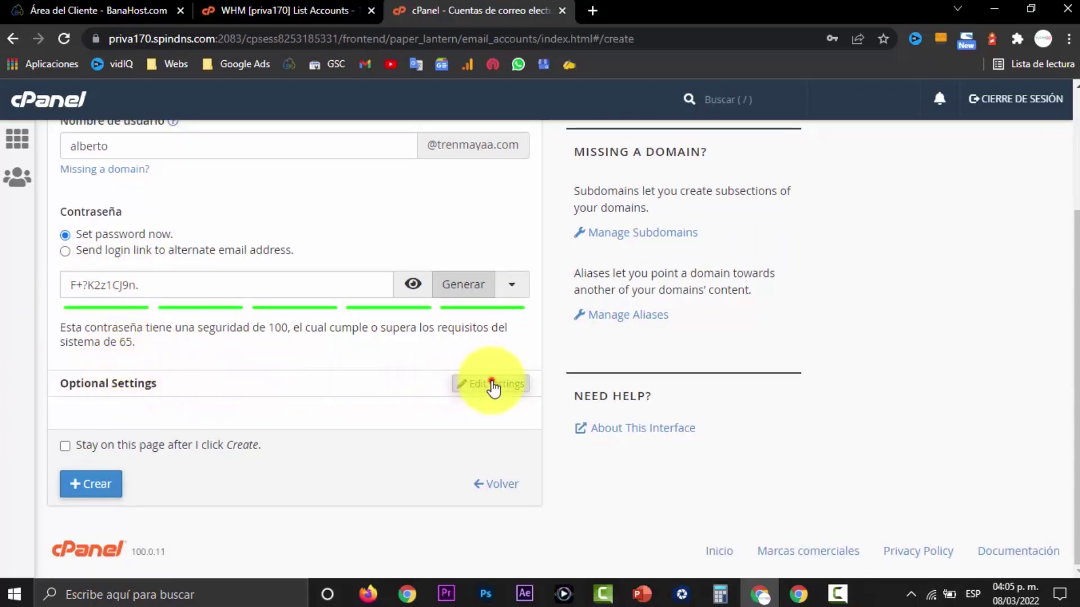
Step: Keep the mailbox's storage quota at 1024 MB rather than unlimited, then create the account
{"action": "left_click", "coordinate": [491, 385]}
{"action": "scroll", "coordinate": [373, 388], "scroll_direction": "down", "scroll_amount": 6}
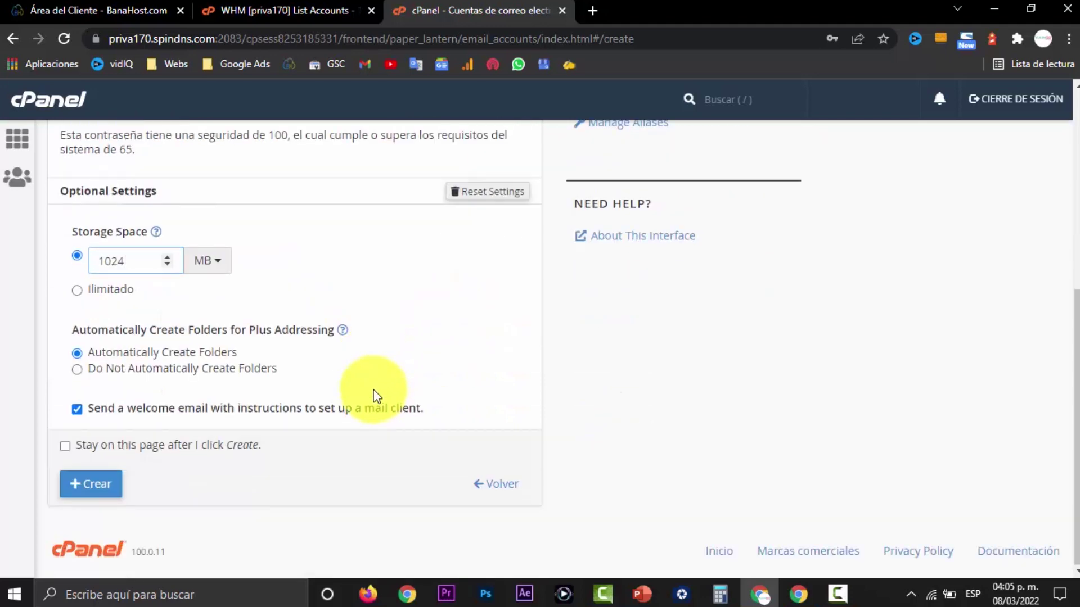
{"action": "left_click", "coordinate": [102, 256]}
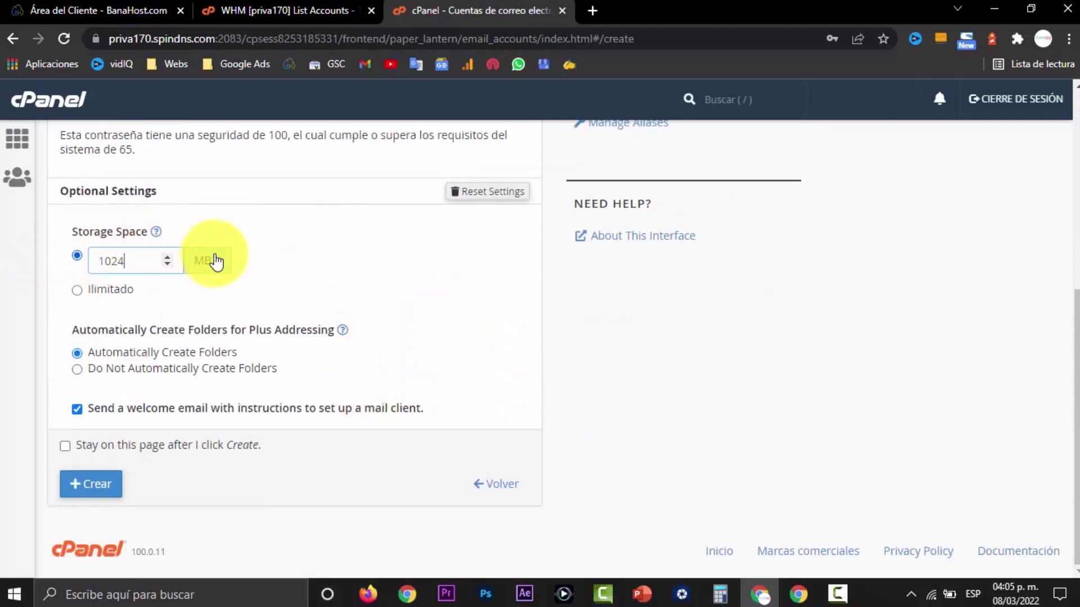
{"action": "left_click", "coordinate": [78, 290]}
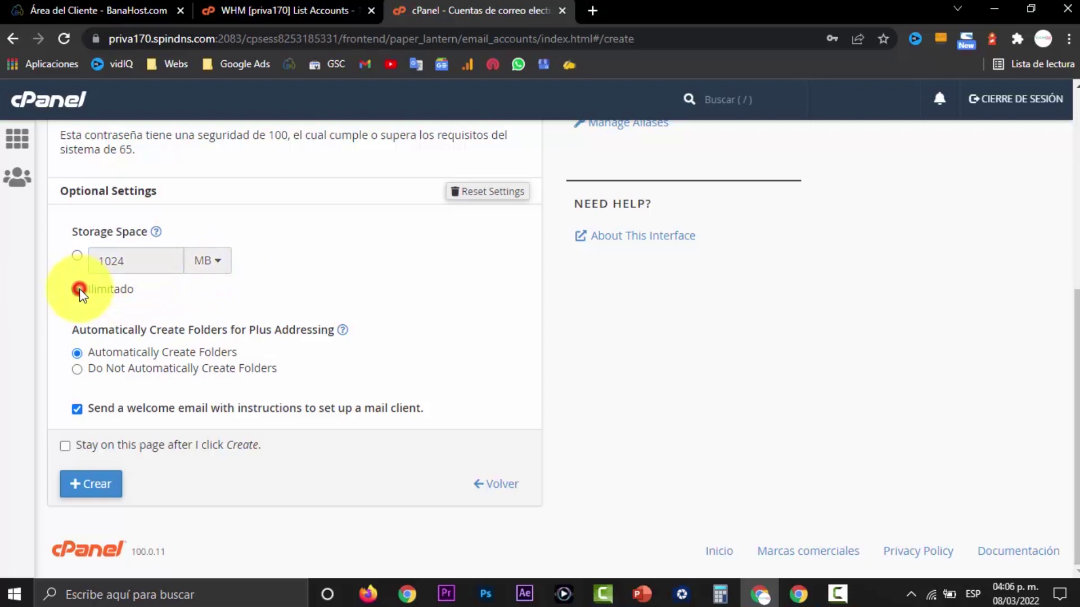
{"action": "left_click", "coordinate": [77, 259]}
{"action": "left_click", "coordinate": [267, 269]}
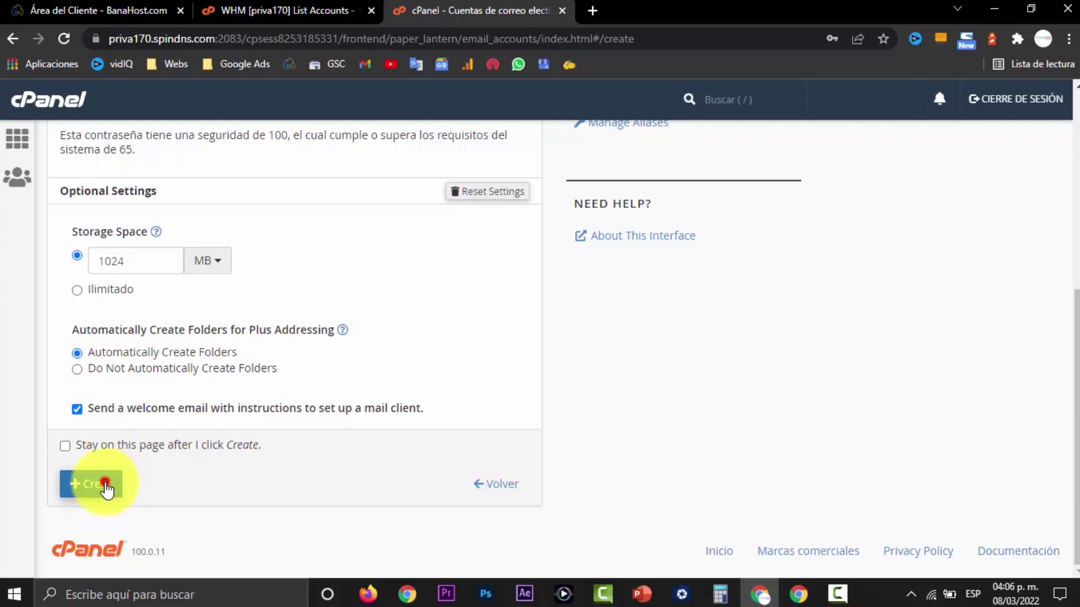
{"action": "left_click", "coordinate": [105, 485]}
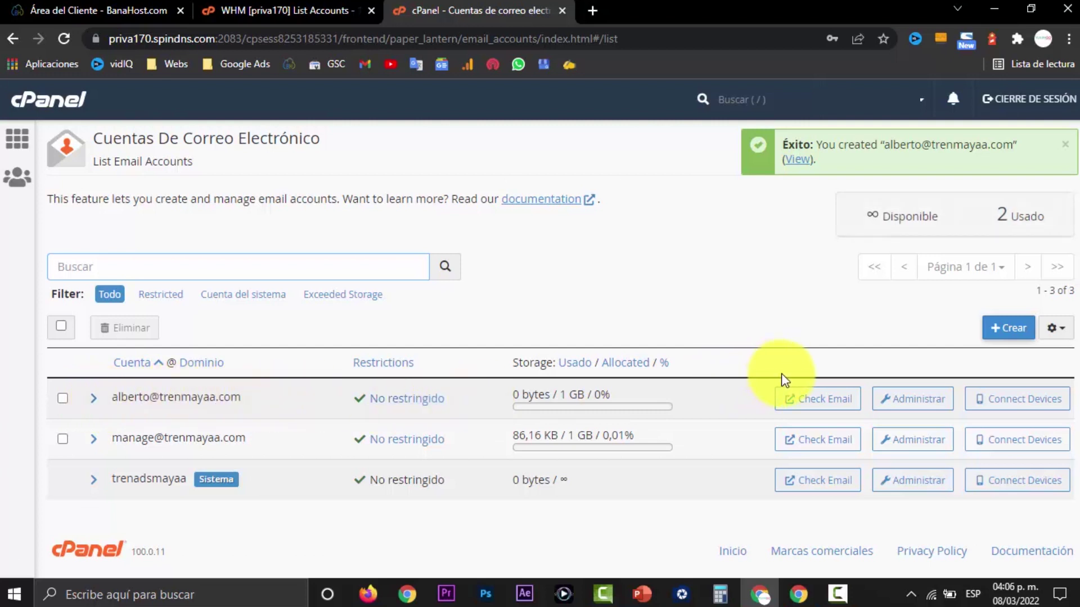
Step: Launch the new account's Roundcube webmail with 'Open my inbox when I log in' left off
{"action": "left_click", "coordinate": [825, 408]}
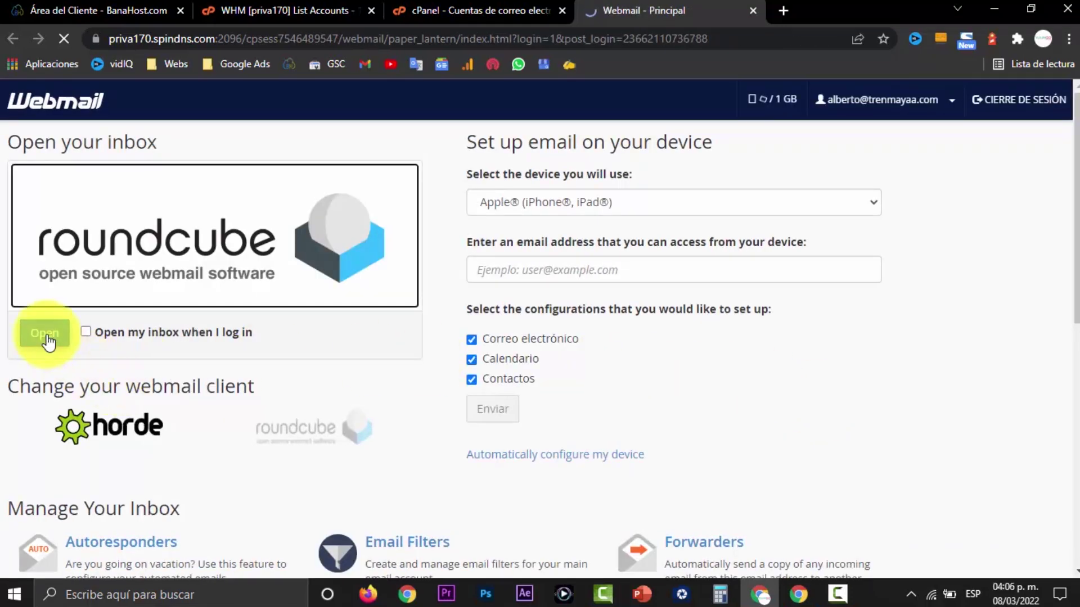
{"action": "left_click", "coordinate": [86, 332]}
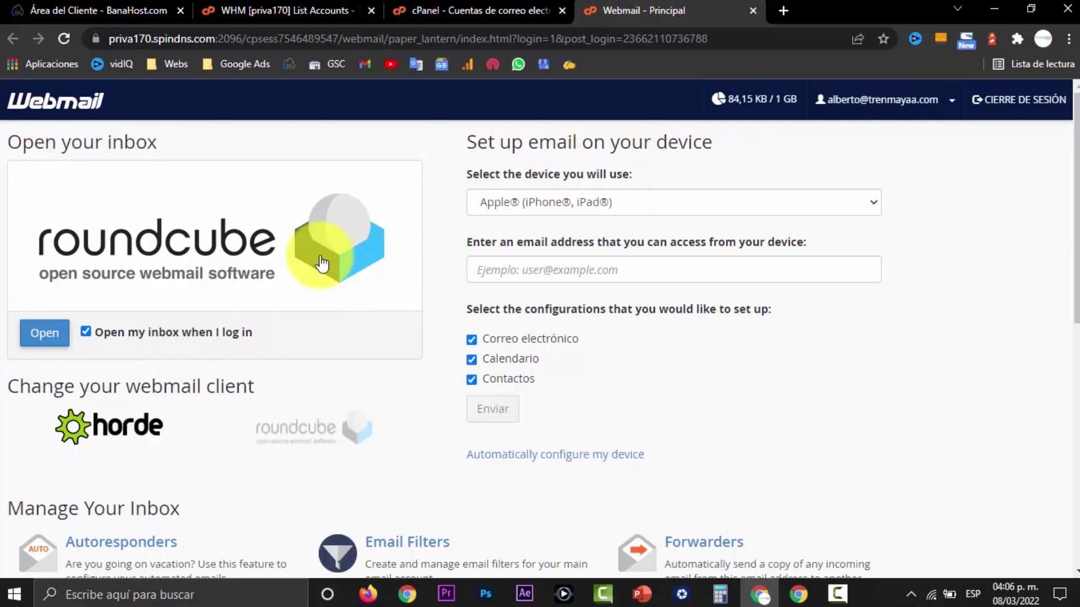
{"action": "left_click", "coordinate": [88, 331]}
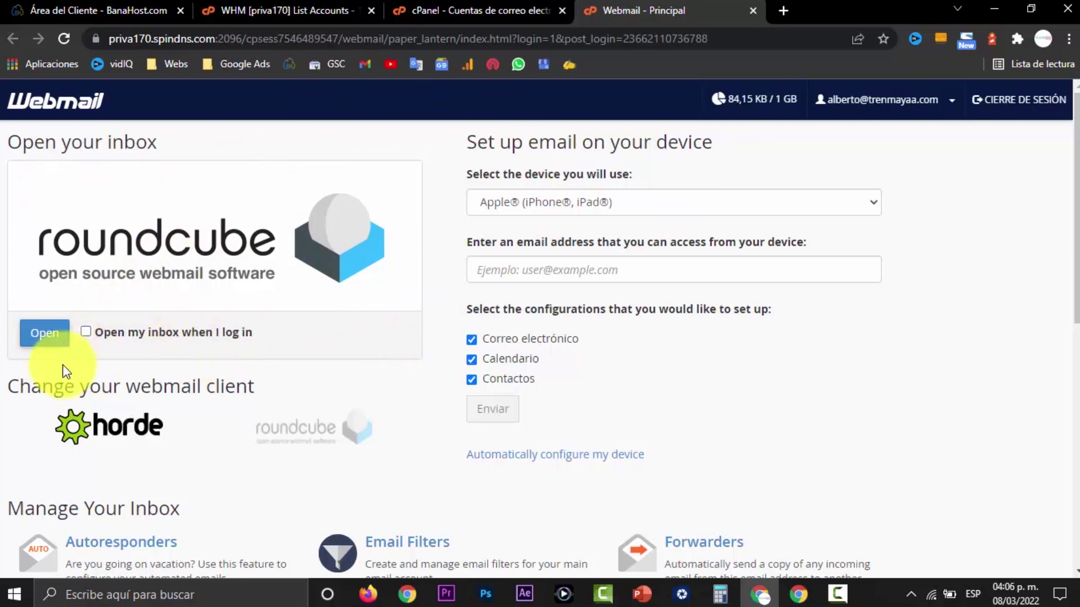
{"action": "left_click", "coordinate": [50, 333]}
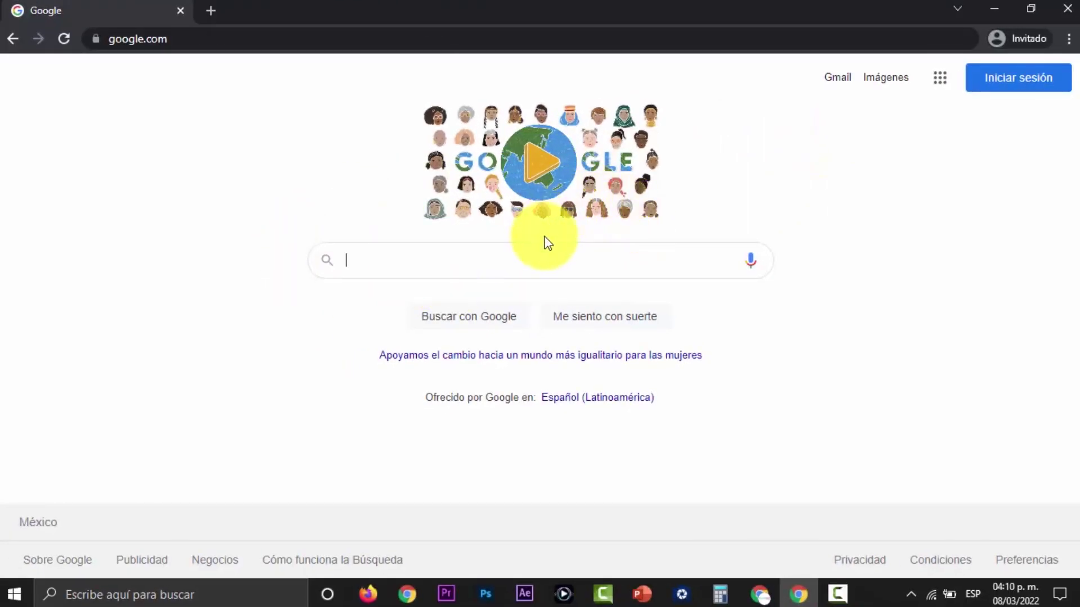
Step: Search Google for 'zoho mail' and open Zoho Mail's business email result
{"action": "left_click", "coordinate": [529, 260]}
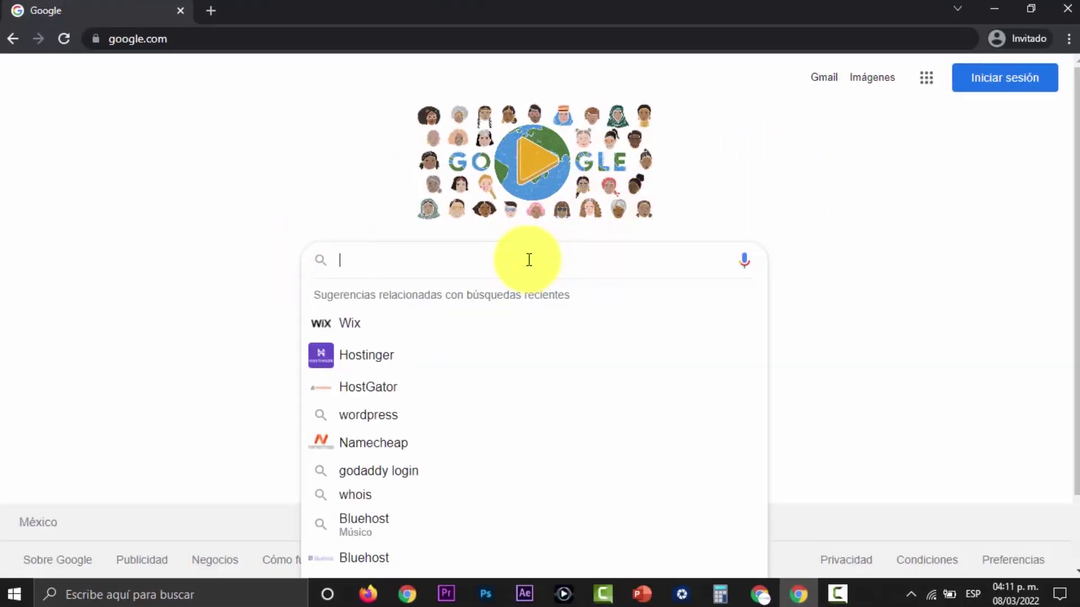
{"action": "type", "text": "zoho mail"}
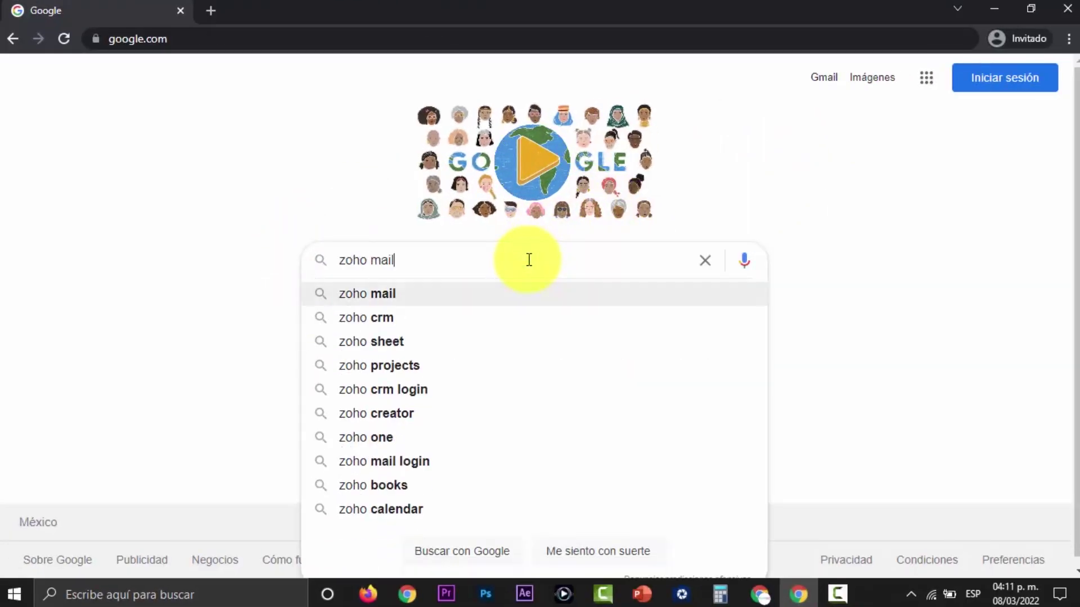
{"action": "key", "text": "Return"}
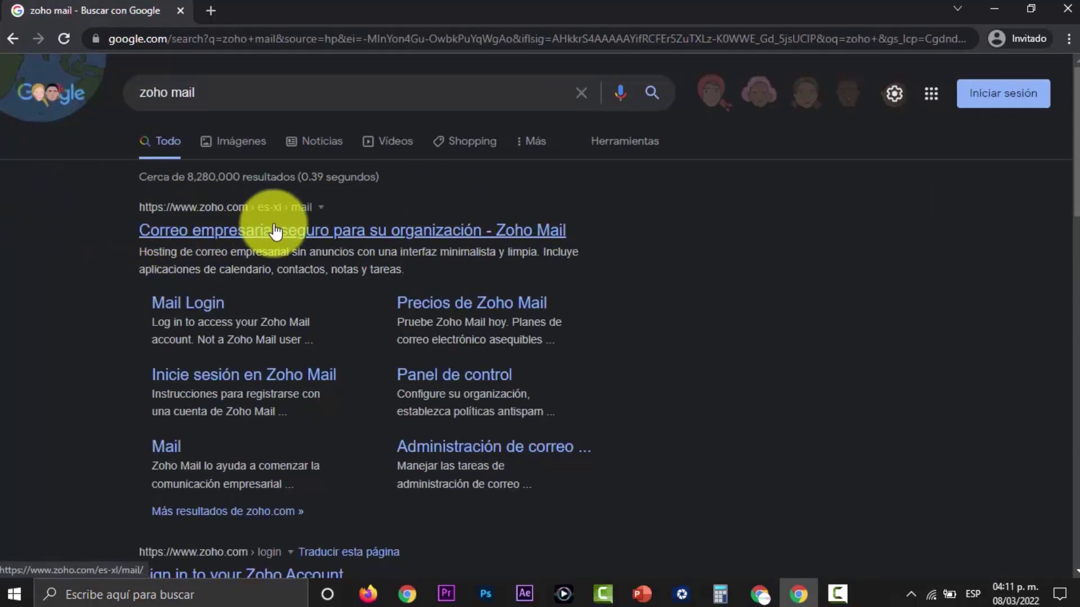
{"action": "left_click", "coordinate": [352, 234]}
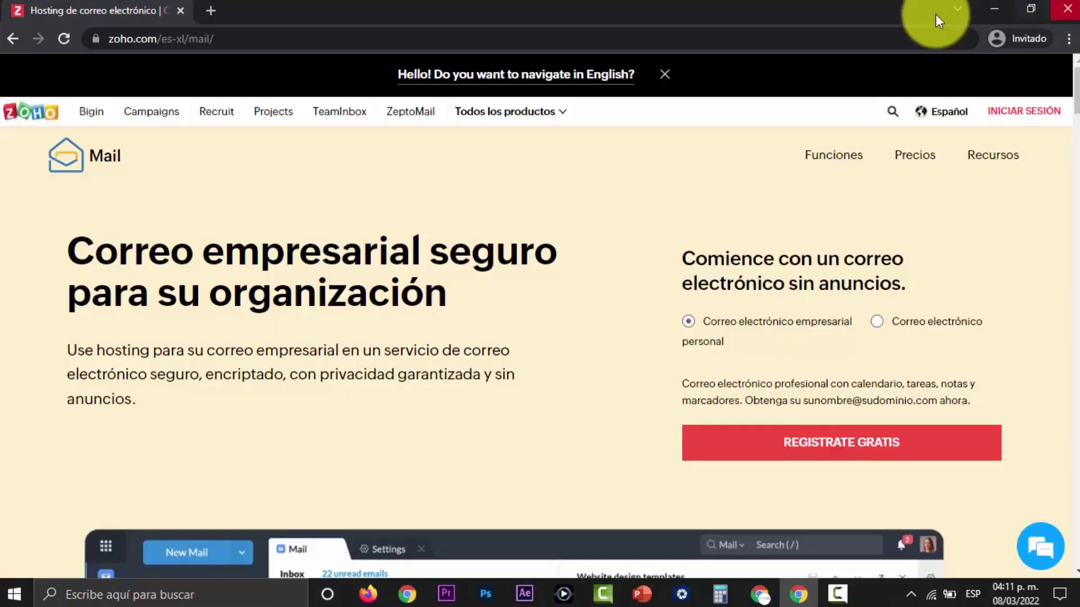
{"action": "left_click", "coordinate": [495, 111]}
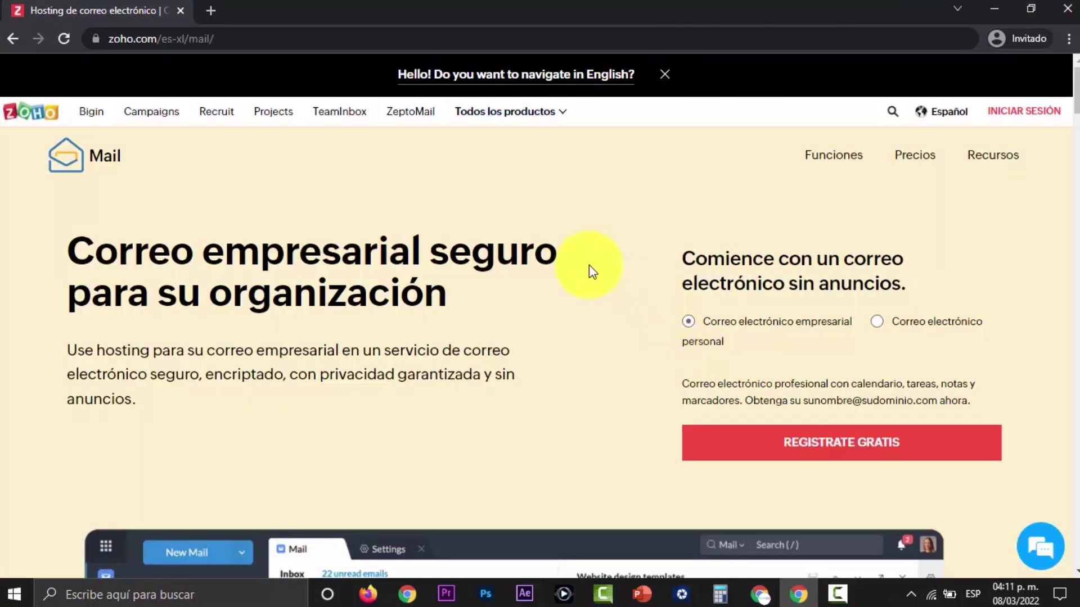
Step: Open Zoho Mail's pricing page with the Mail Lite, Mail Premium and Workplace plans
{"action": "scroll", "coordinate": [599, 261], "scroll_direction": "down", "scroll_amount": 8}
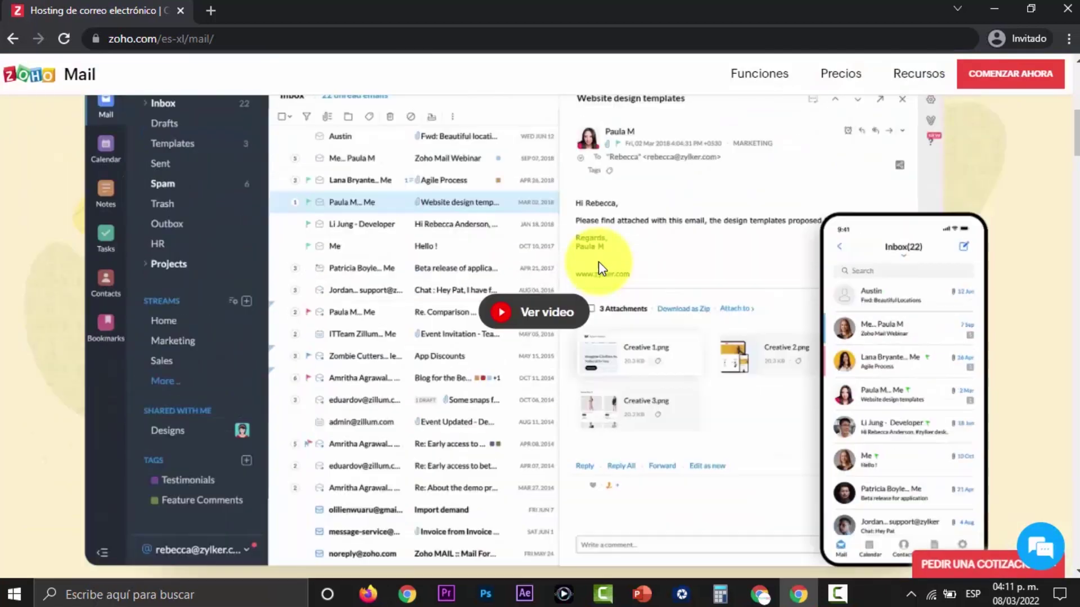
{"action": "scroll", "coordinate": [598, 262], "scroll_direction": "up", "scroll_amount": 8}
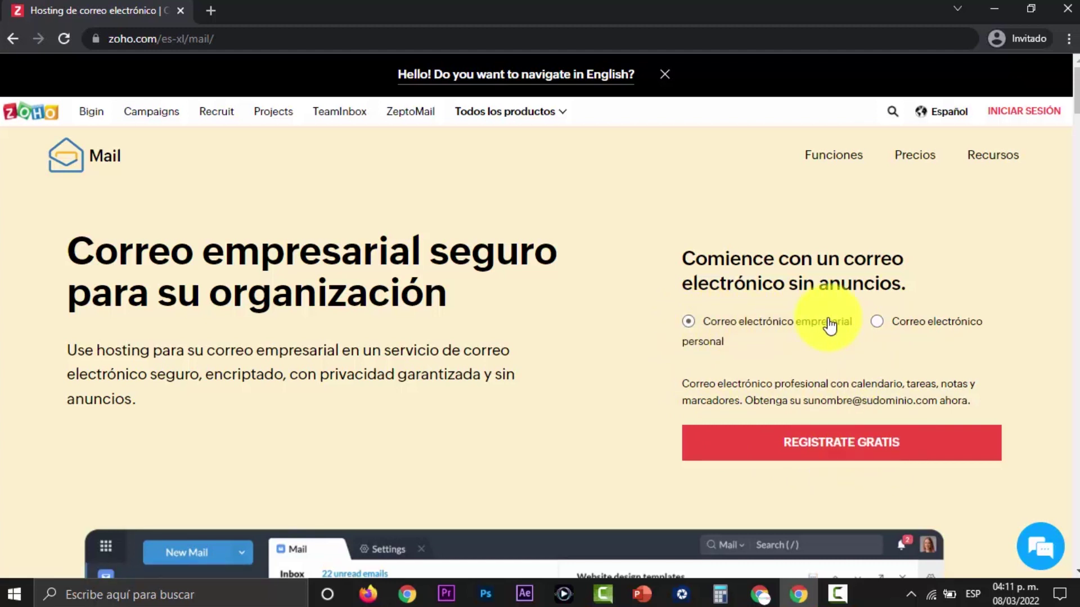
{"action": "left_click", "coordinate": [833, 444]}
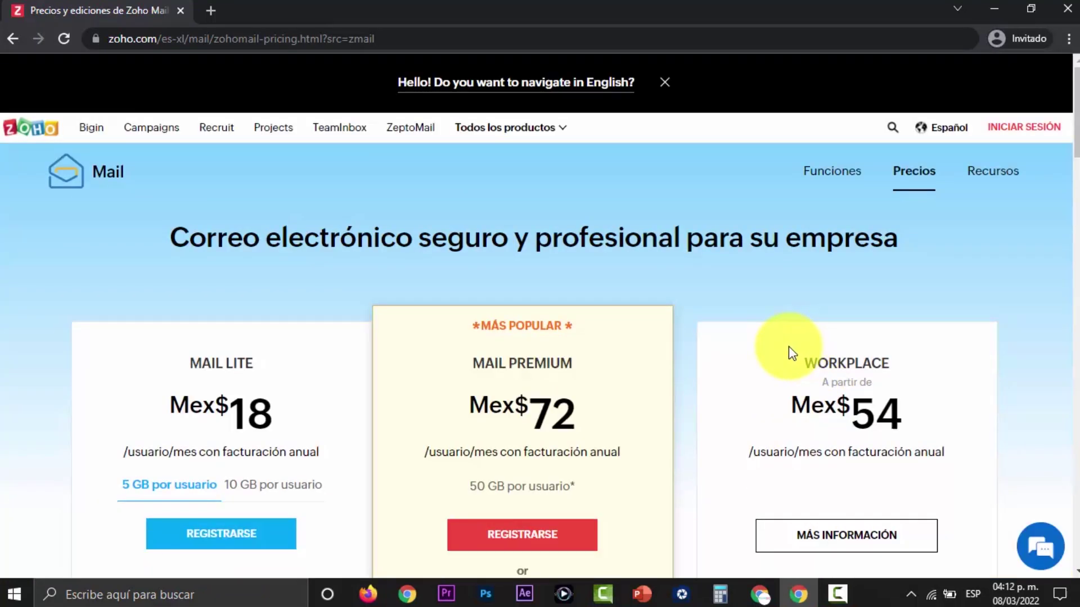
{"action": "scroll", "coordinate": [788, 347], "scroll_direction": "down", "scroll_amount": 3}
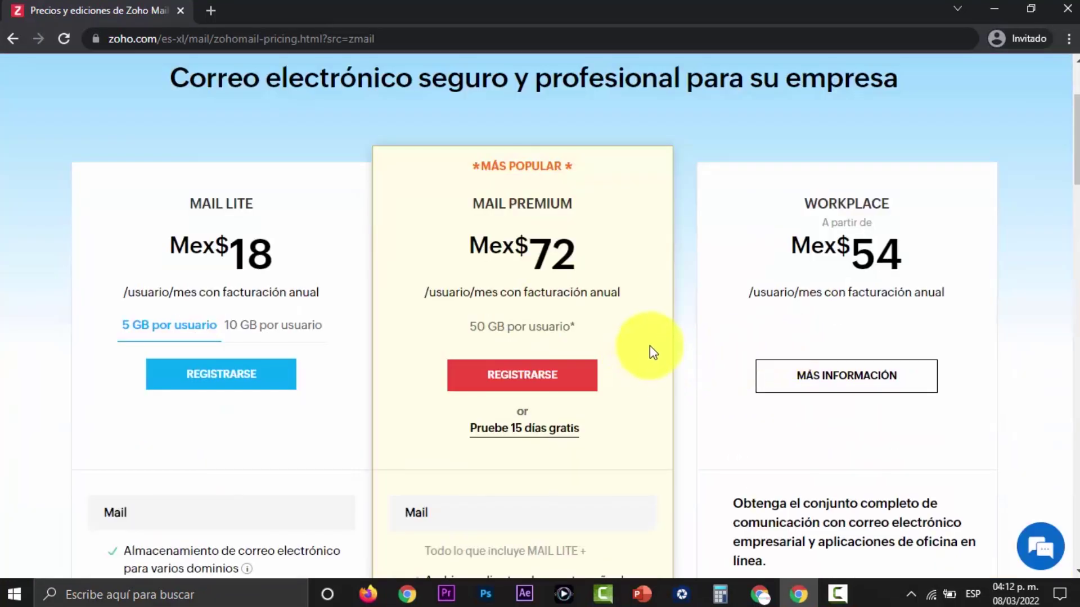
{"action": "scroll", "coordinate": [681, 331], "scroll_direction": "down", "scroll_amount": 1}
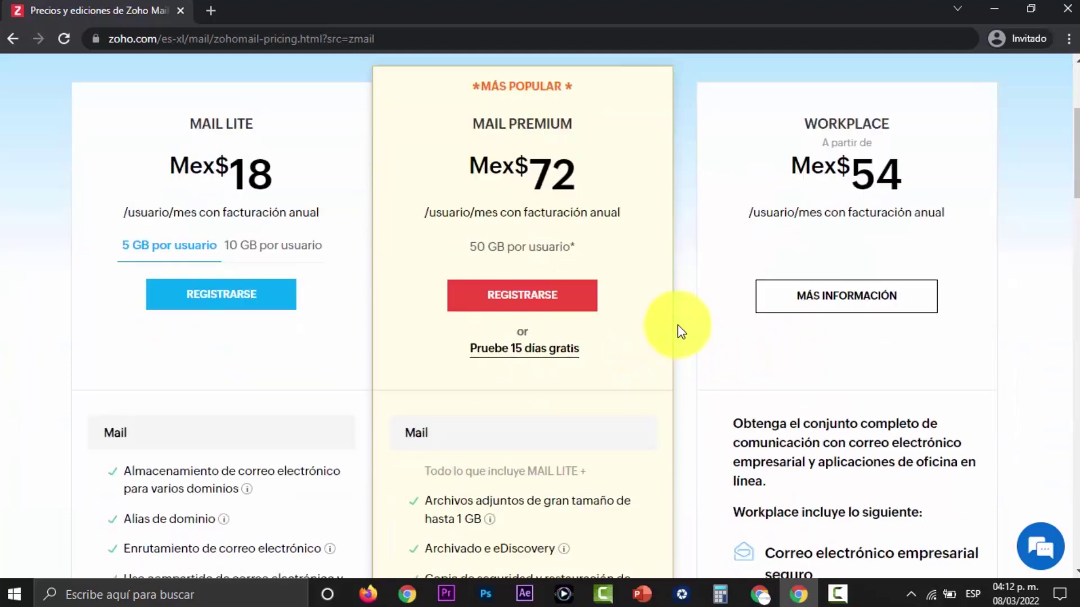
{"action": "scroll", "coordinate": [331, 231], "scroll_direction": "down", "scroll_amount": 15}
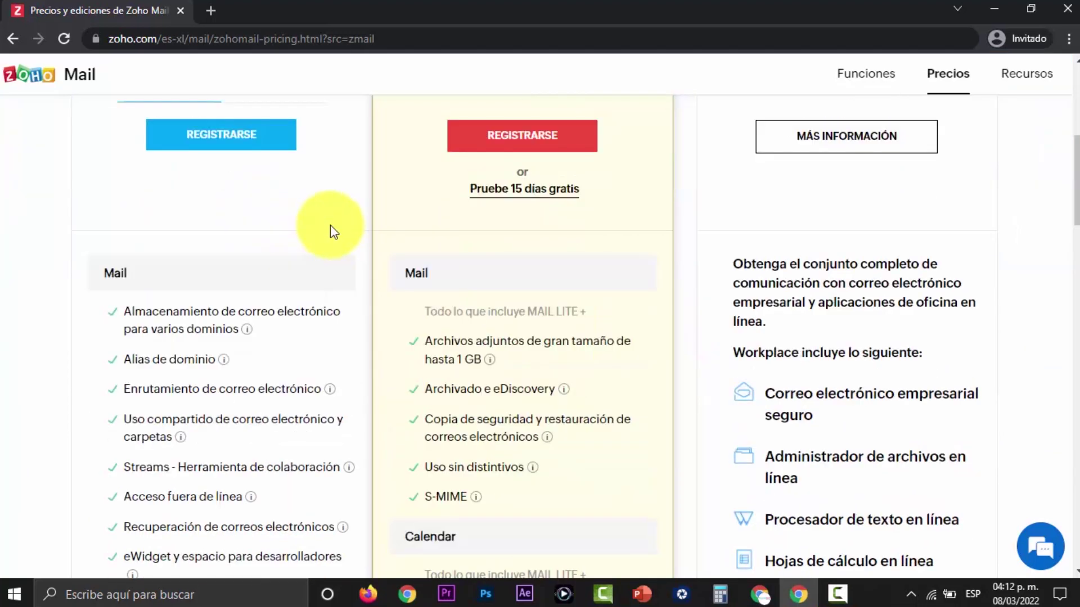
{"action": "scroll", "coordinate": [331, 231], "scroll_direction": "down", "scroll_amount": 3}
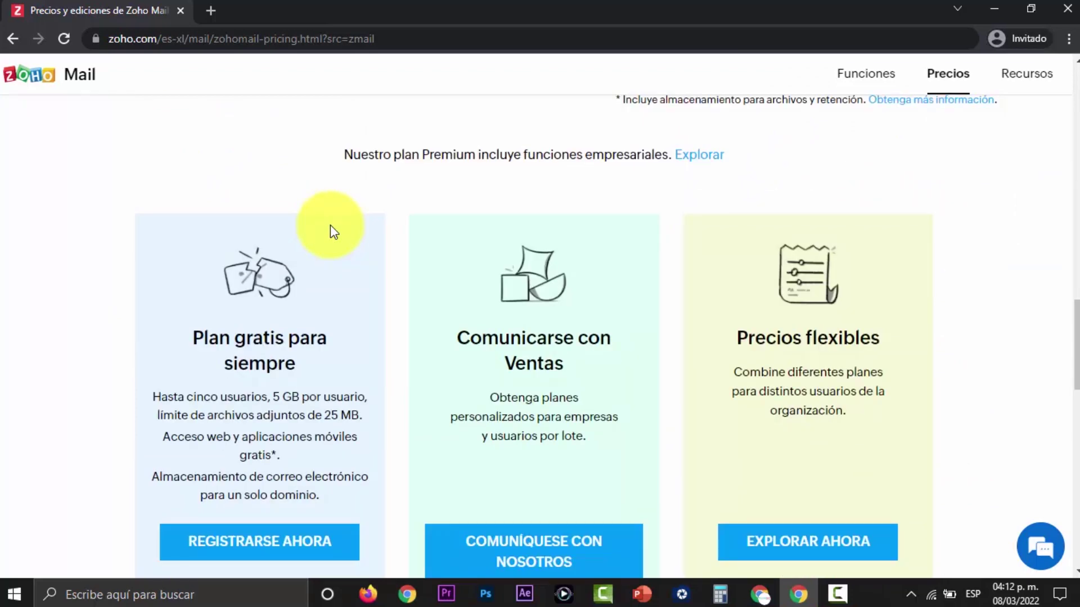
{"action": "scroll", "coordinate": [331, 231], "scroll_direction": "down", "scroll_amount": 1}
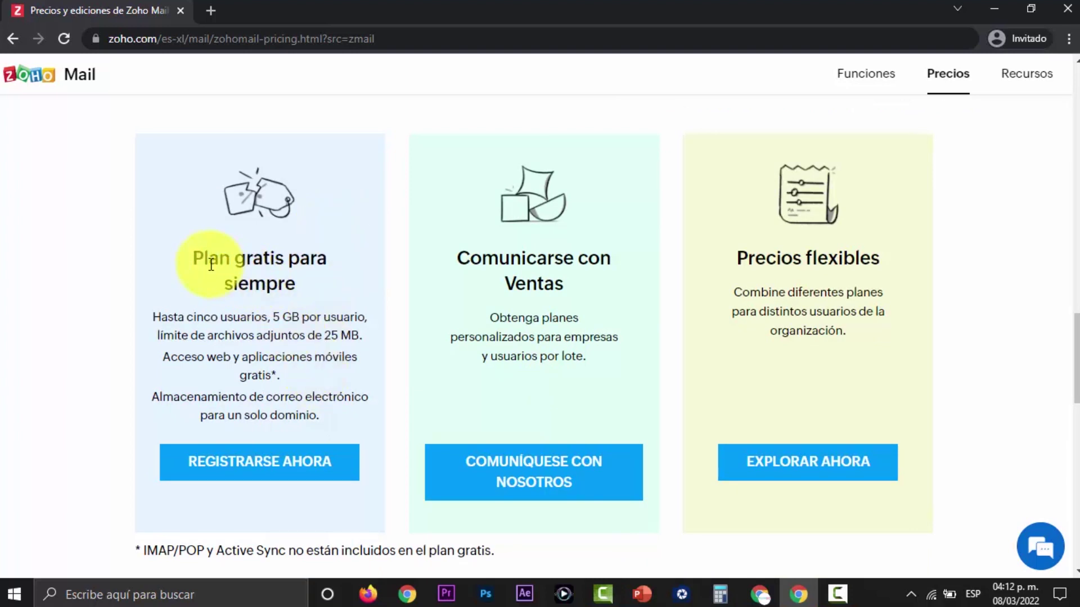
{"action": "left_click_drag", "start_coordinate": [198, 258], "coordinate": [312, 285]}
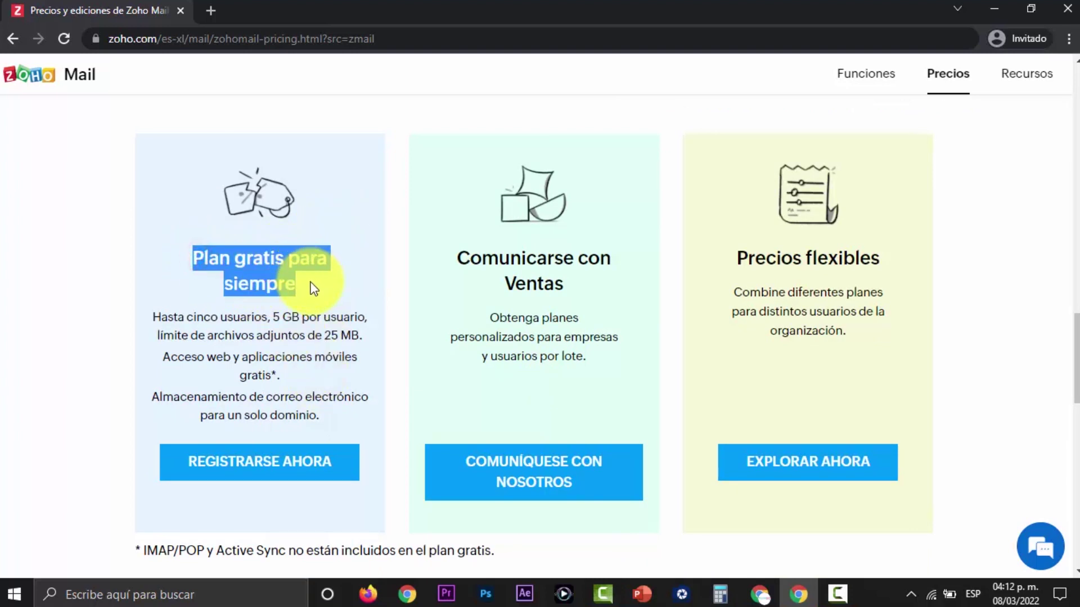
{"action": "left_click_drag", "start_coordinate": [186, 316], "coordinate": [360, 332]}
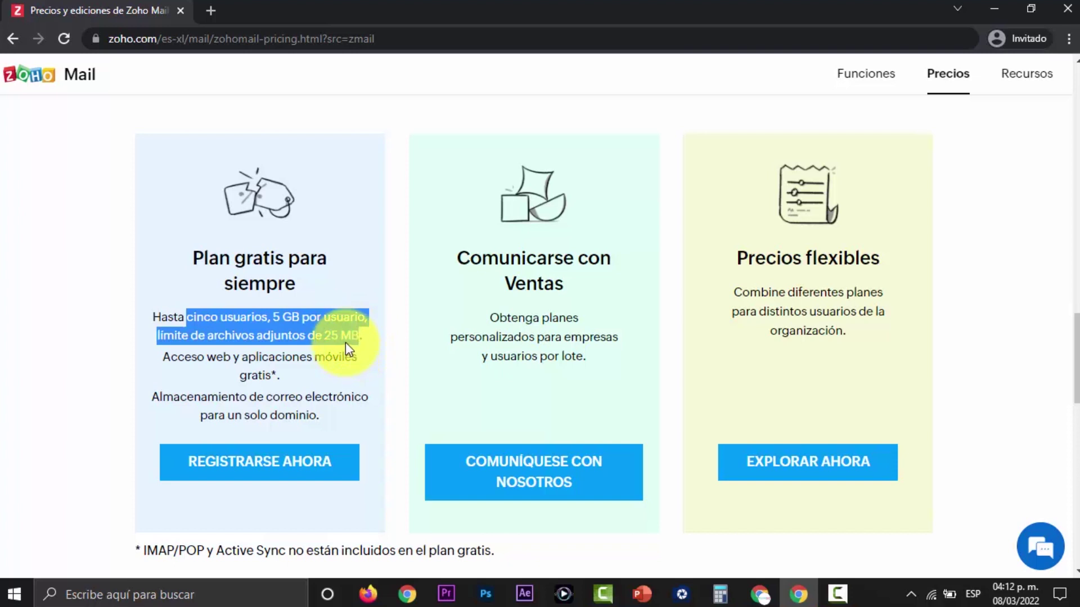
{"action": "left_click", "coordinate": [344, 342]}
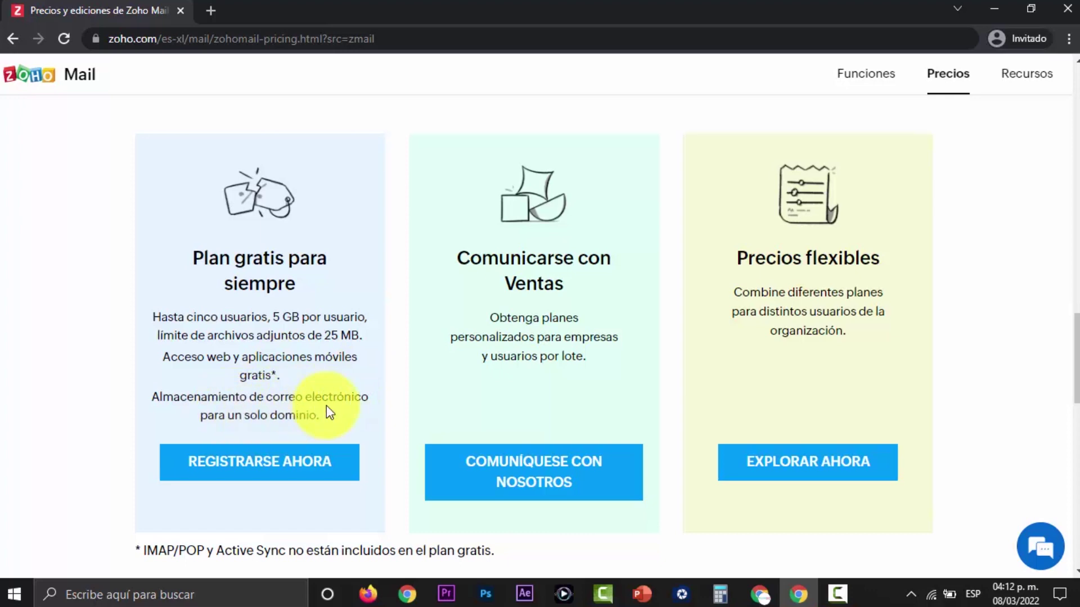
{"action": "scroll", "coordinate": [333, 394], "scroll_direction": "down", "scroll_amount": 1}
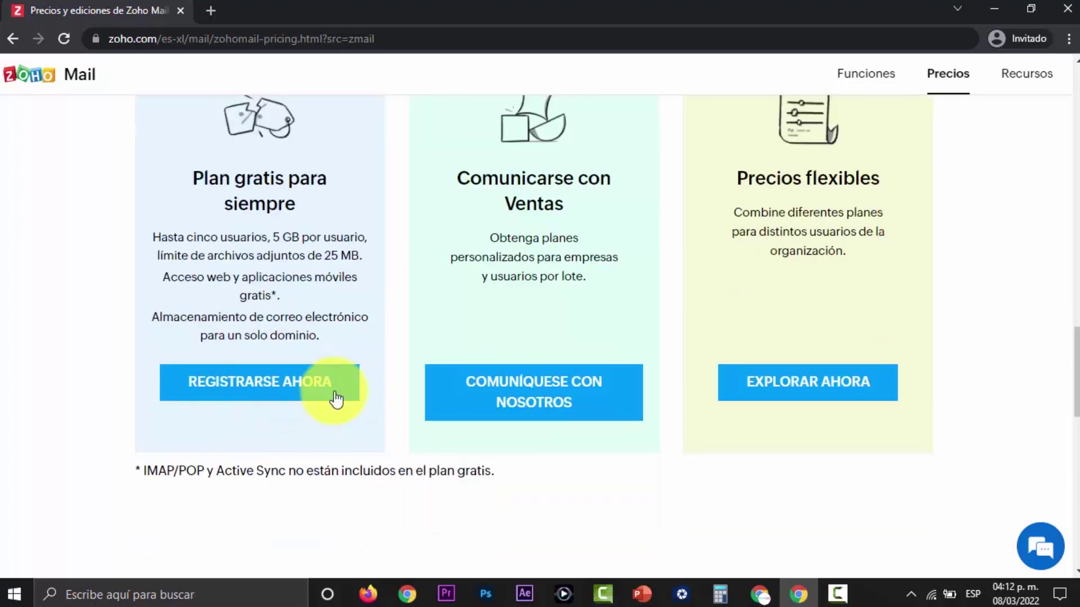
{"action": "scroll", "coordinate": [334, 393], "scroll_direction": "down", "scroll_amount": 2}
{"action": "scroll", "coordinate": [336, 390], "scroll_direction": "up", "scroll_amount": 2}
Step: Submit the free-plan sign-up details so Zoho emails a one-time verification code
{"action": "left_click", "coordinate": [280, 392]}
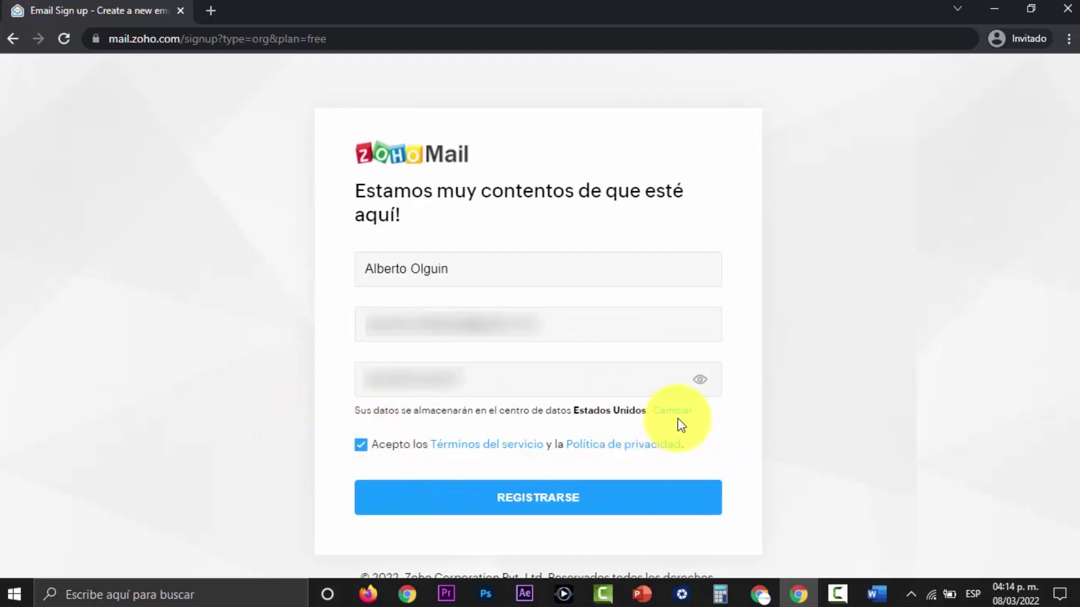
{"action": "left_click", "coordinate": [499, 499]}
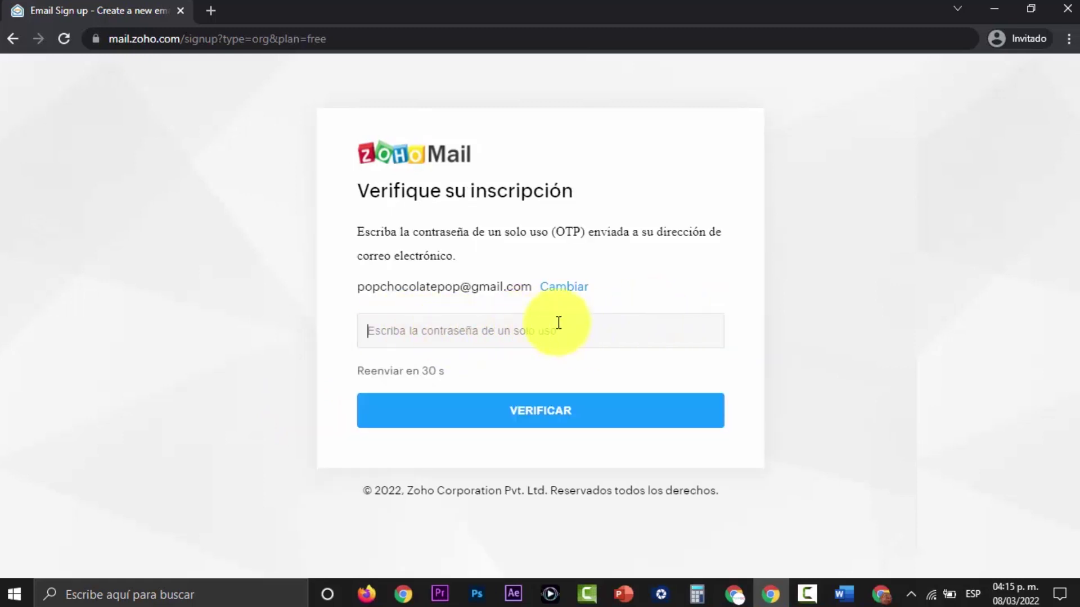
{"action": "key", "text": "alt+Tab"}
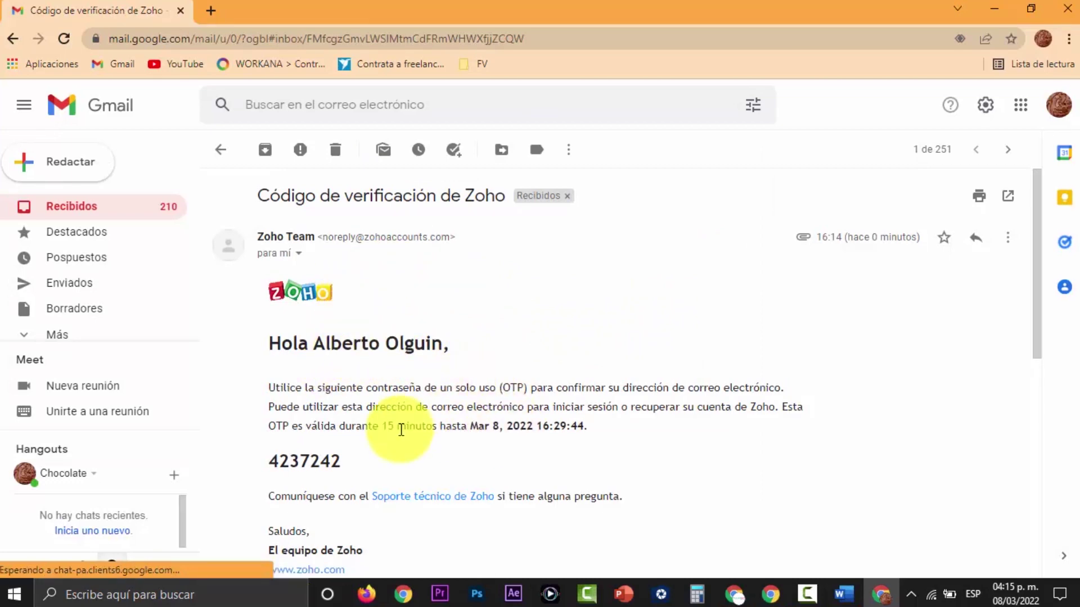
Step: Copy the one-time code from the Gmail message and paste it to verify the Zoho sign-up
{"action": "left_click_drag", "start_coordinate": [278, 458], "coordinate": [347, 460]}
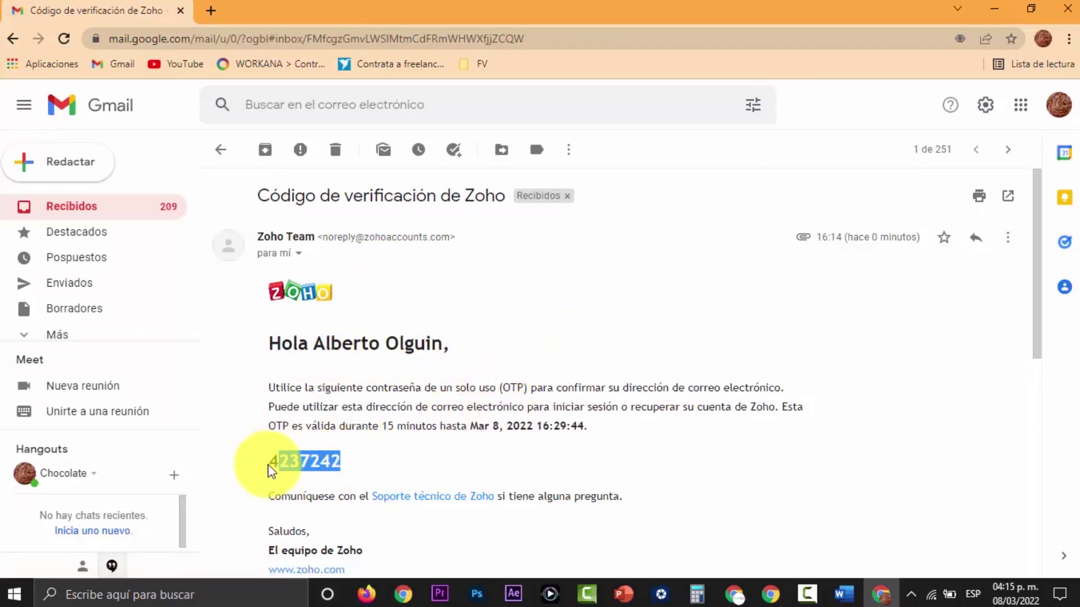
{"action": "left_click_drag", "start_coordinate": [271, 471], "coordinate": [362, 474]}
{"action": "key", "text": "ctrl+c"}
{"action": "key", "text": "alt+Tab"}
{"action": "key", "text": "ctrl+v"}
{"action": "left_click", "coordinate": [504, 411]}
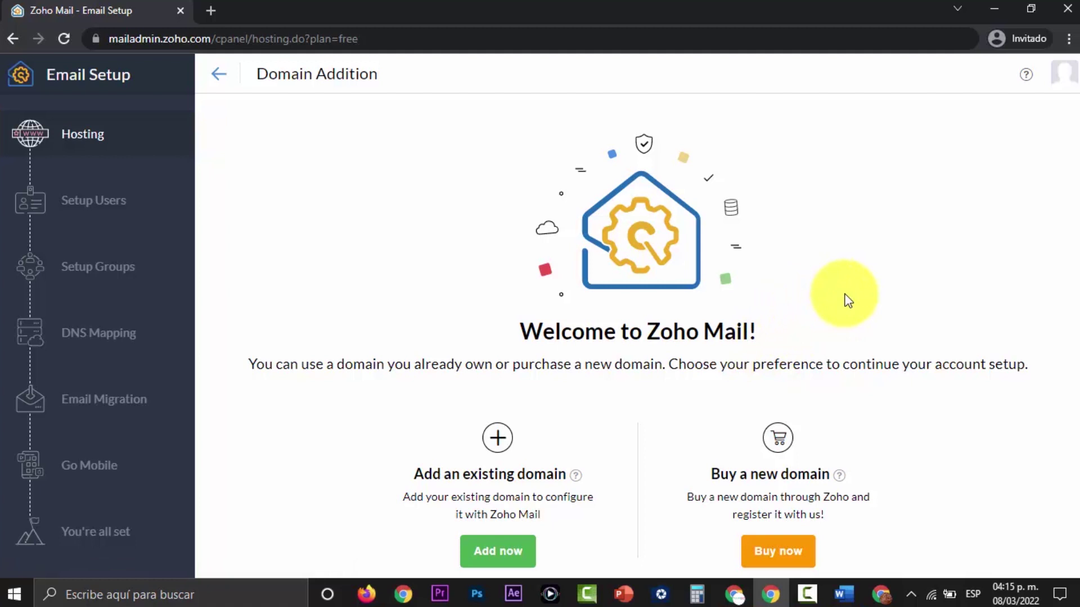
Step: Choose 'Add now' under Add an existing domain on the Domain Addition page
{"action": "scroll", "coordinate": [881, 300], "scroll_direction": "down", "scroll_amount": 1}
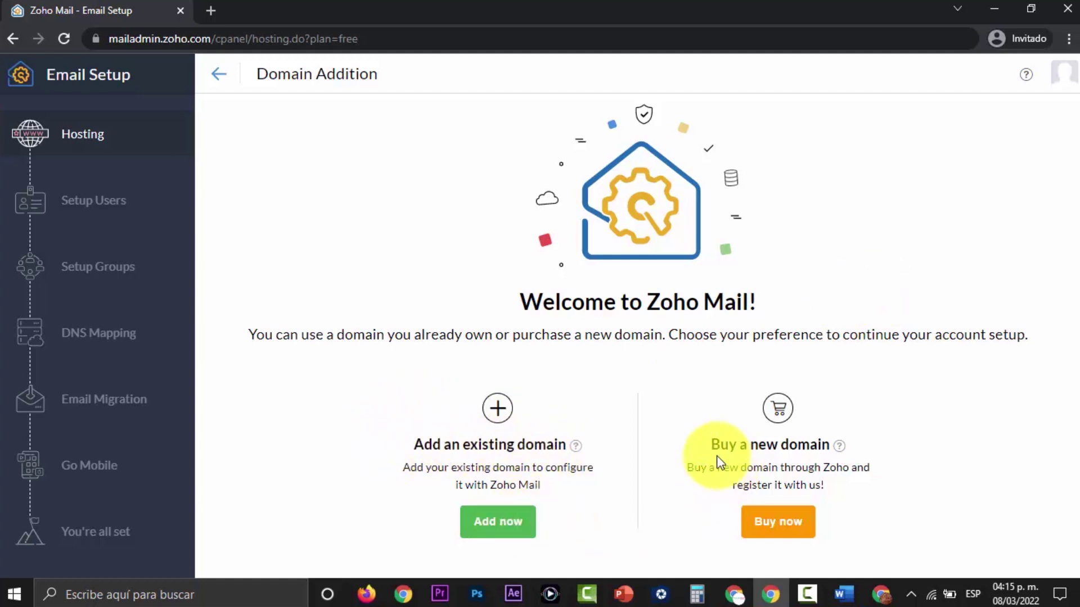
{"action": "left_click_drag", "start_coordinate": [708, 445], "coordinate": [836, 450]}
{"action": "left_click", "coordinate": [911, 437]}
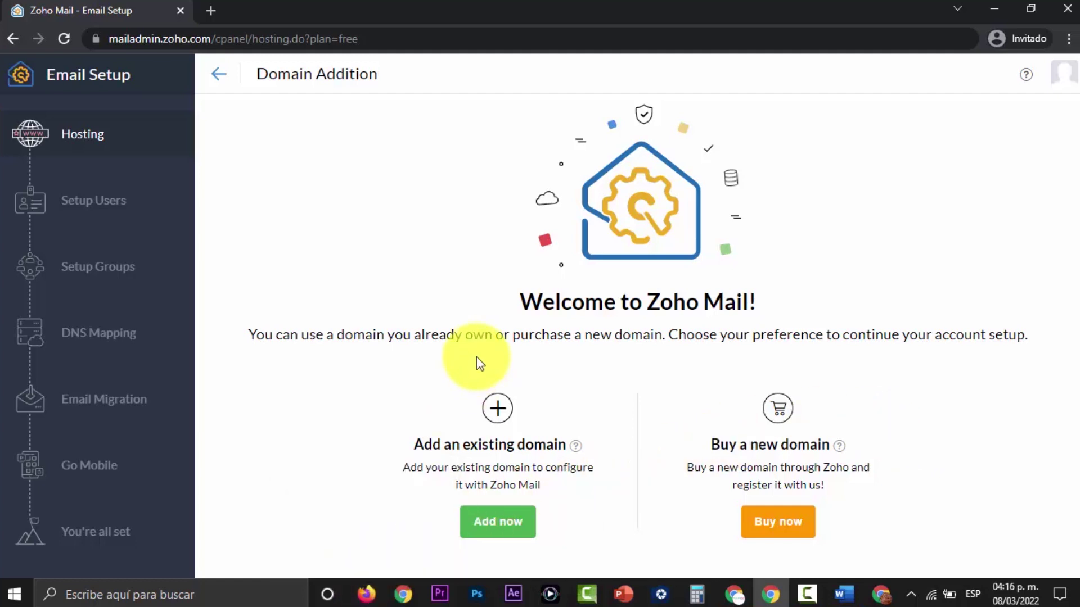
{"action": "mouse_move", "coordinate": [366, 587]}
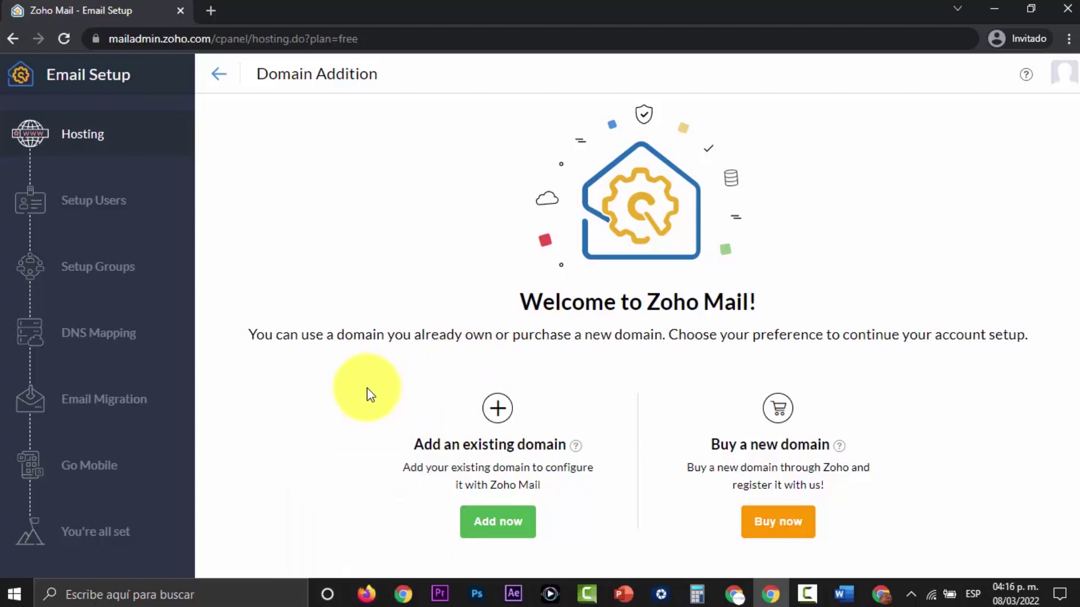
{"action": "left_click", "coordinate": [509, 526]}
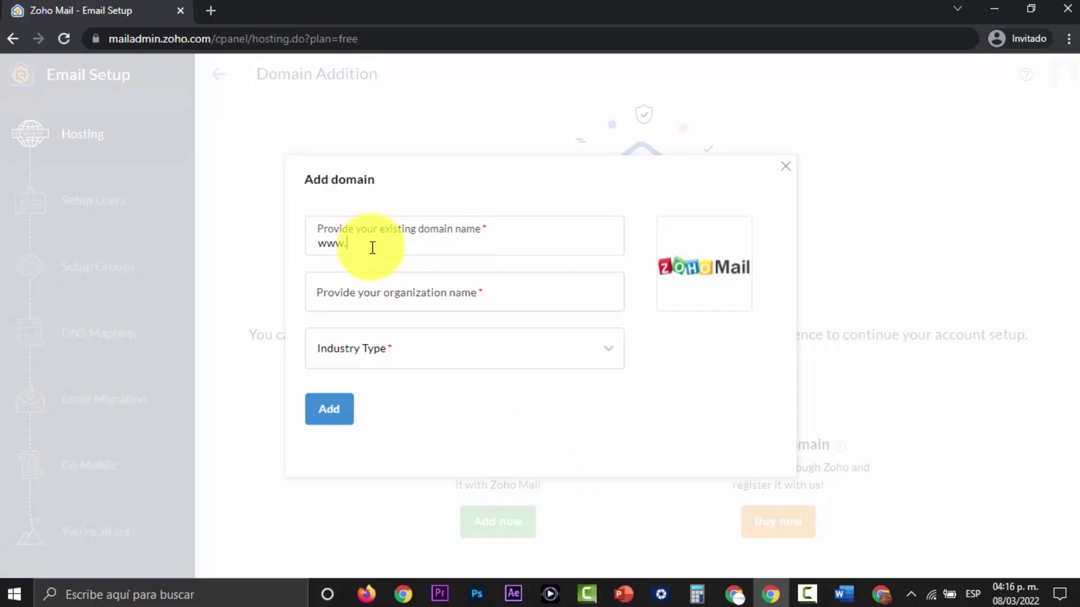
{"action": "key", "text": "ctrl+v"}
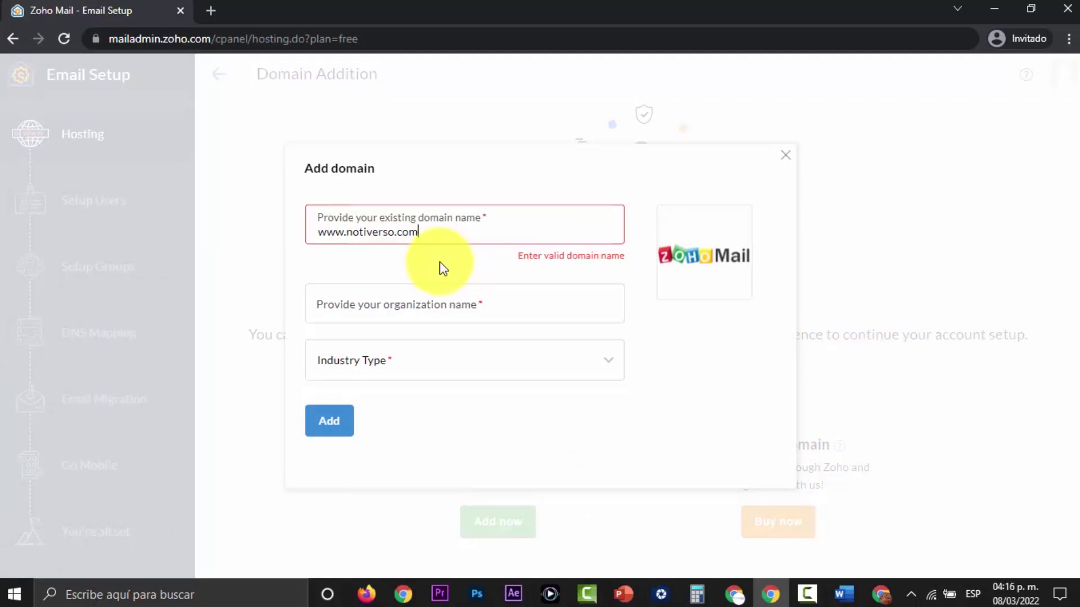
{"action": "left_click", "coordinate": [440, 262]}
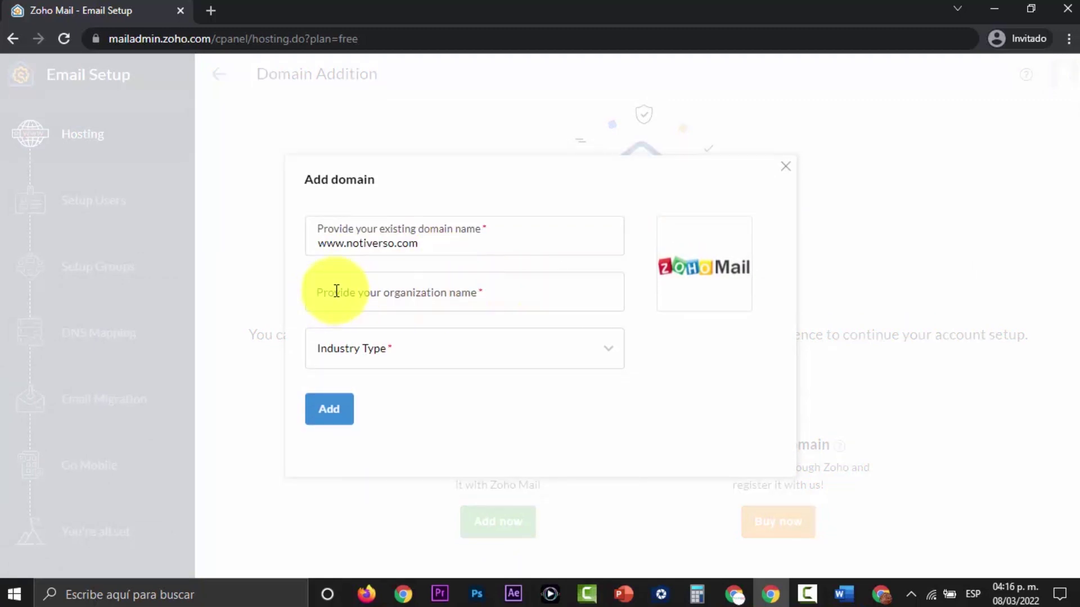
{"action": "left_click", "coordinate": [382, 289]}
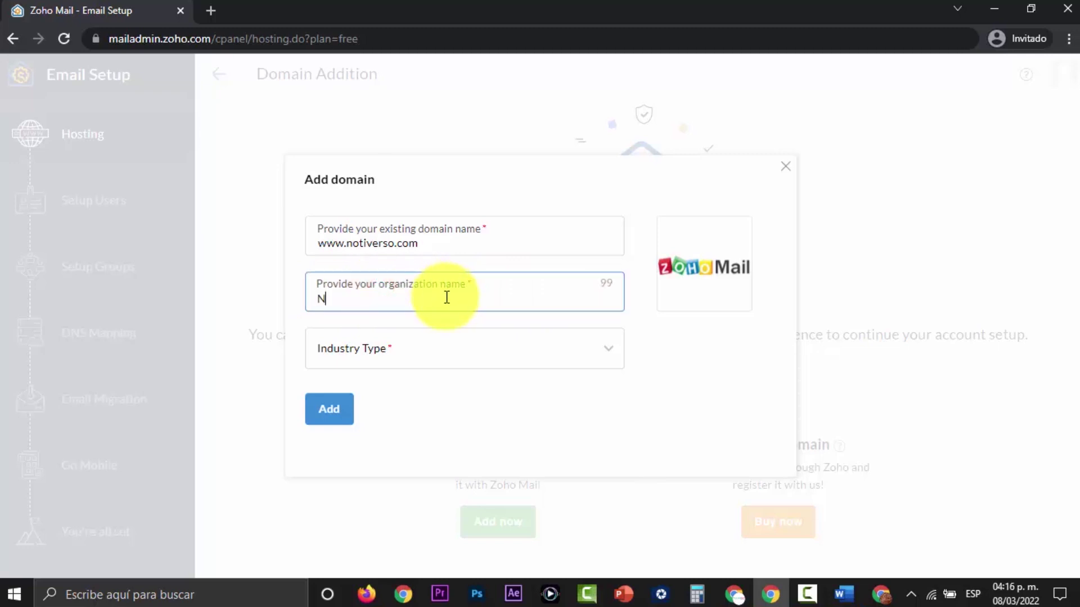
{"action": "left_click", "coordinate": [478, 348]}
{"action": "scroll", "coordinate": [527, 487], "scroll_direction": "down", "scroll_amount": 5}
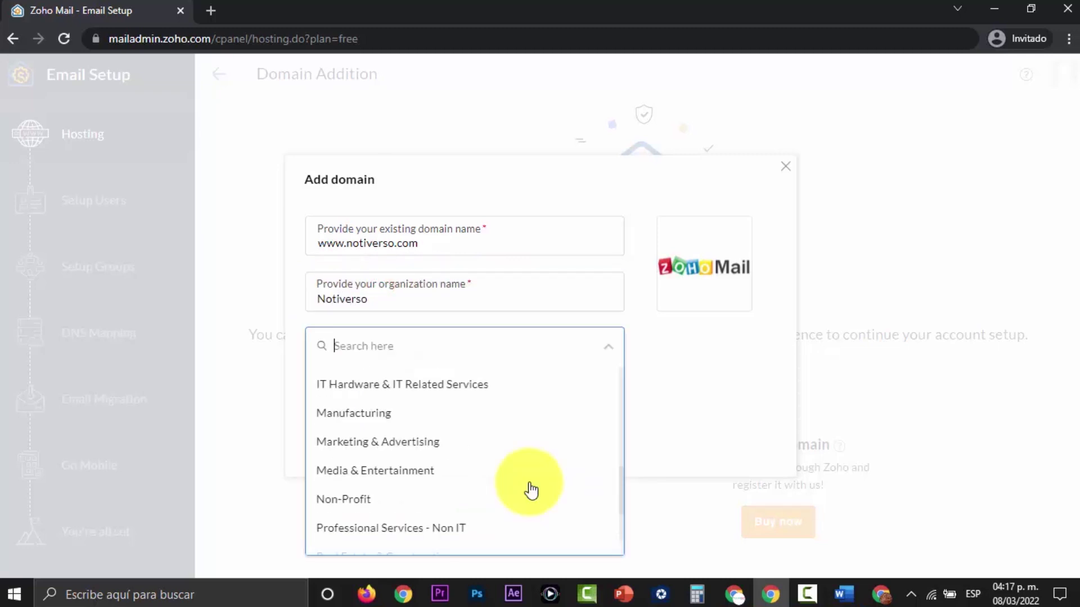
{"action": "scroll", "coordinate": [528, 484], "scroll_direction": "up", "scroll_amount": 5}
{"action": "scroll", "coordinate": [517, 455], "scroll_direction": "down", "scroll_amount": 9}
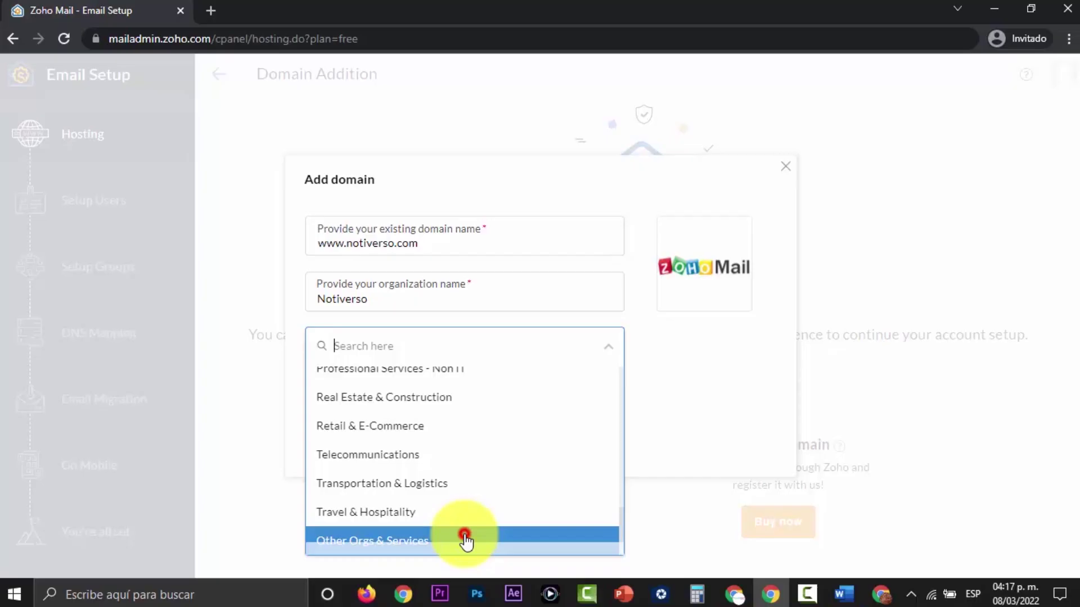
{"action": "left_click", "coordinate": [465, 540]}
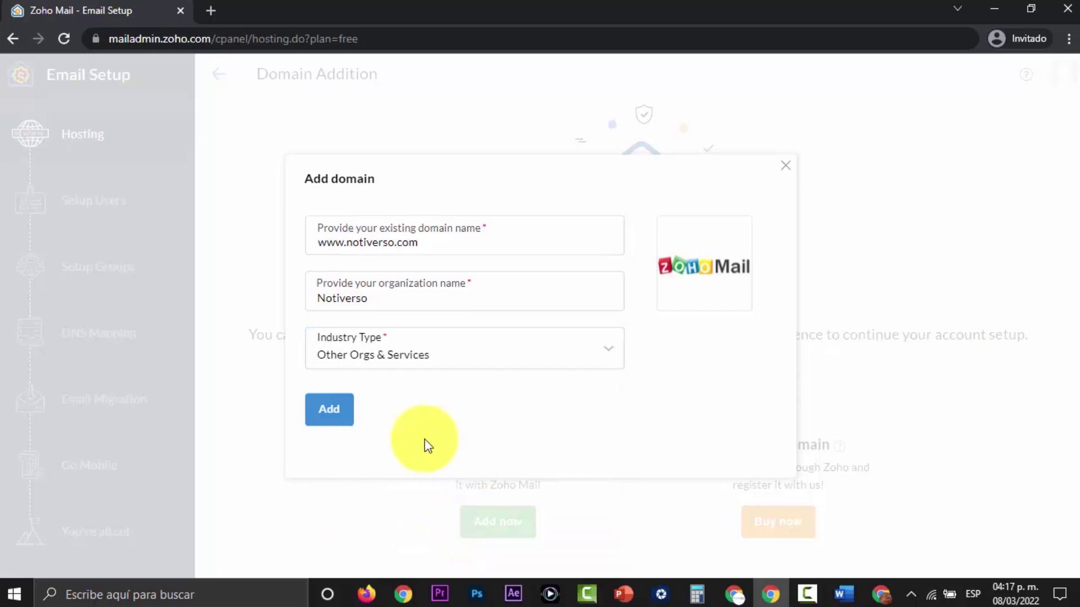
{"action": "left_click", "coordinate": [341, 405]}
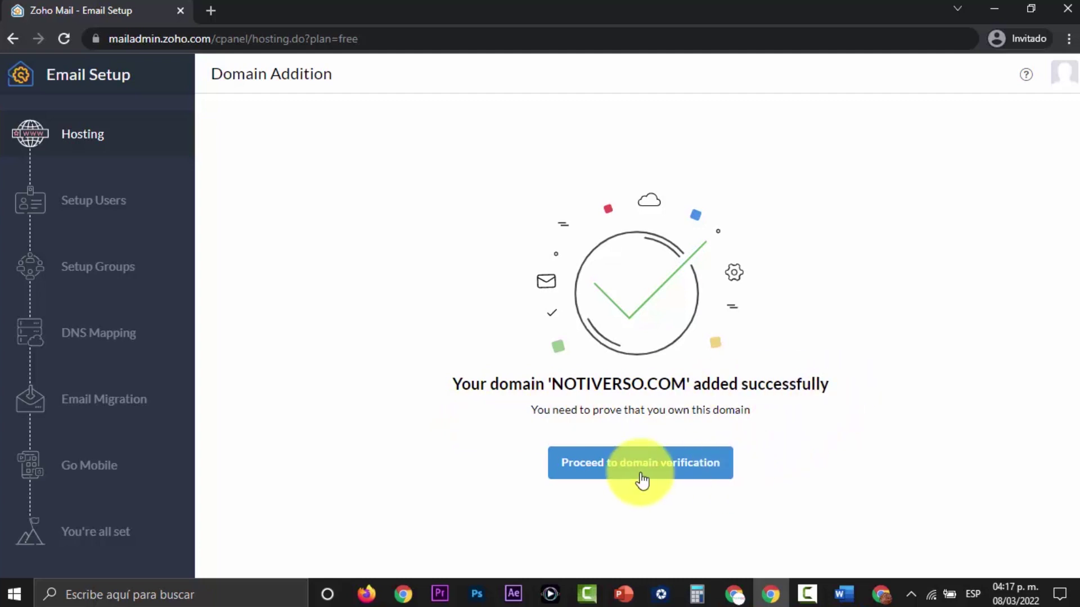
Step: Begin verifying notiverso.com with the 'Add a TXT record' method and review its TXT Name and Value
{"action": "left_click", "coordinate": [678, 460]}
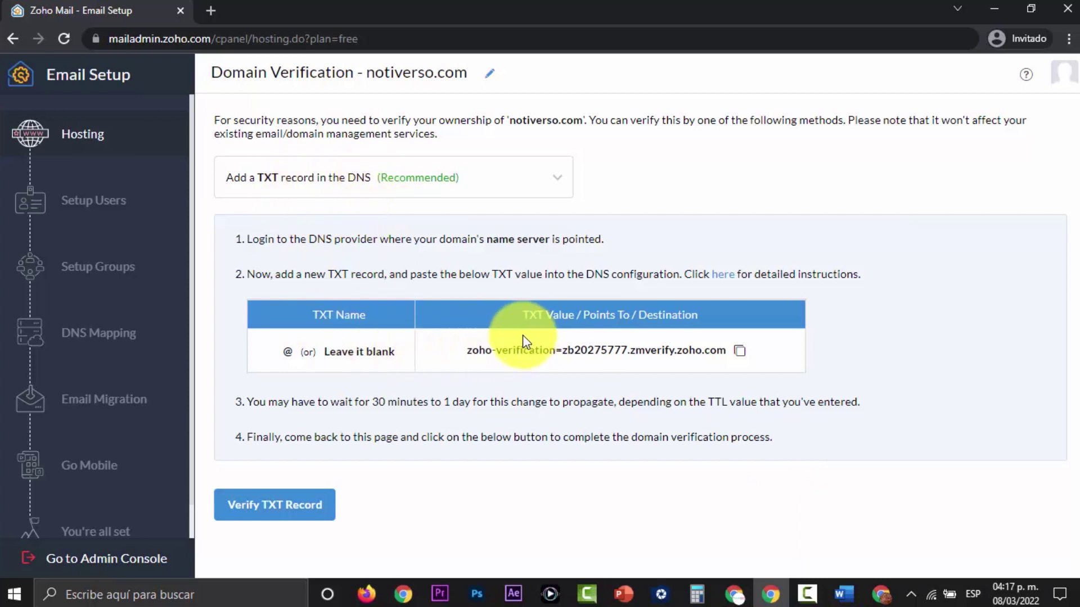
{"action": "left_click", "coordinate": [560, 181]}
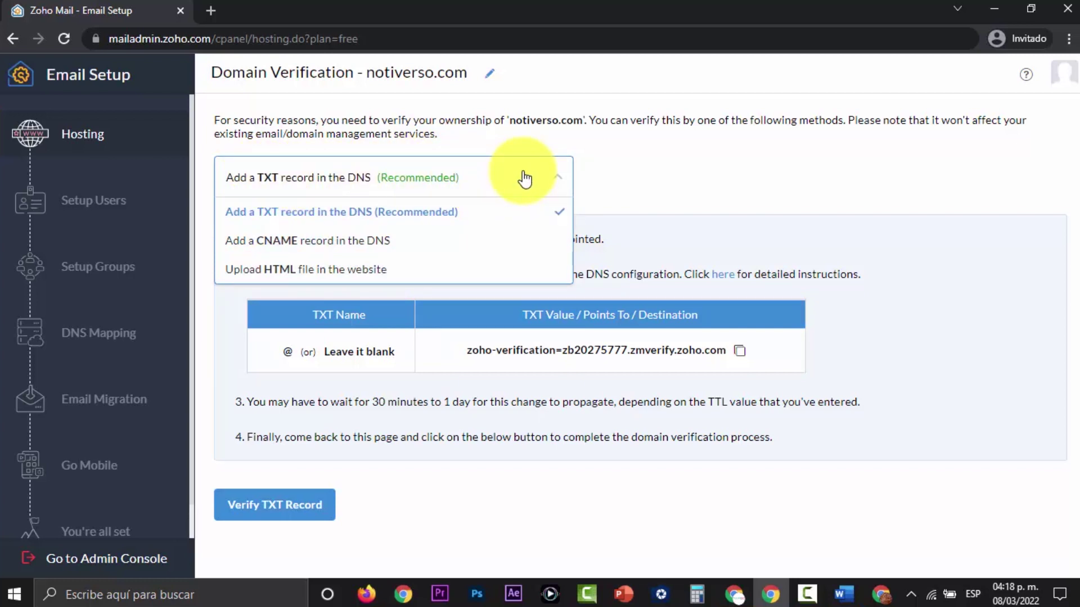
{"action": "left_click", "coordinate": [665, 176]}
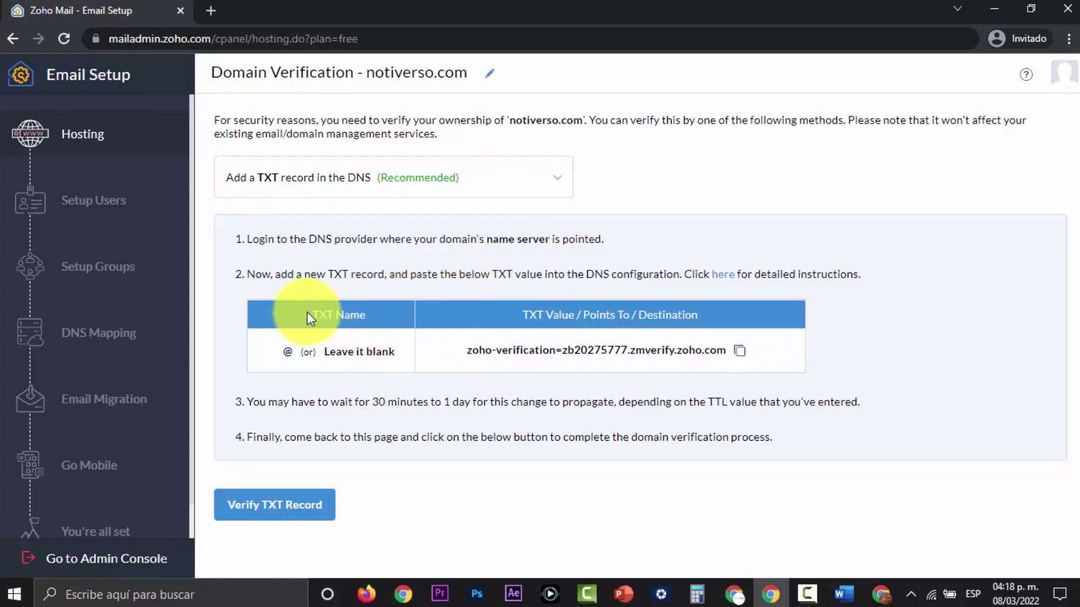
{"action": "left_click_drag", "start_coordinate": [312, 313], "coordinate": [372, 318]}
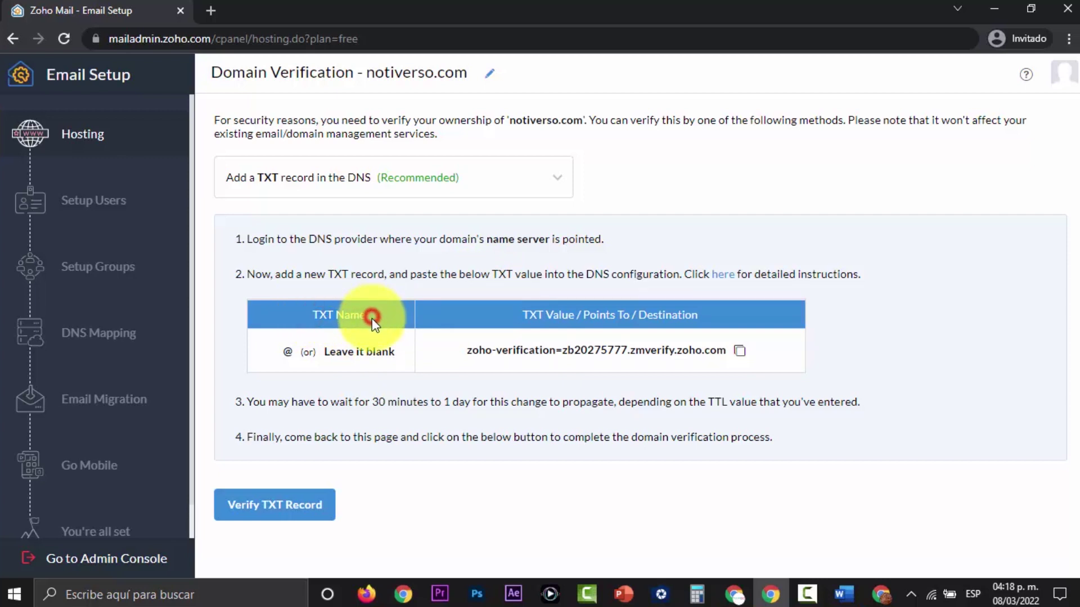
{"action": "left_click", "coordinate": [520, 318]}
{"action": "left_click", "coordinate": [733, 319]}
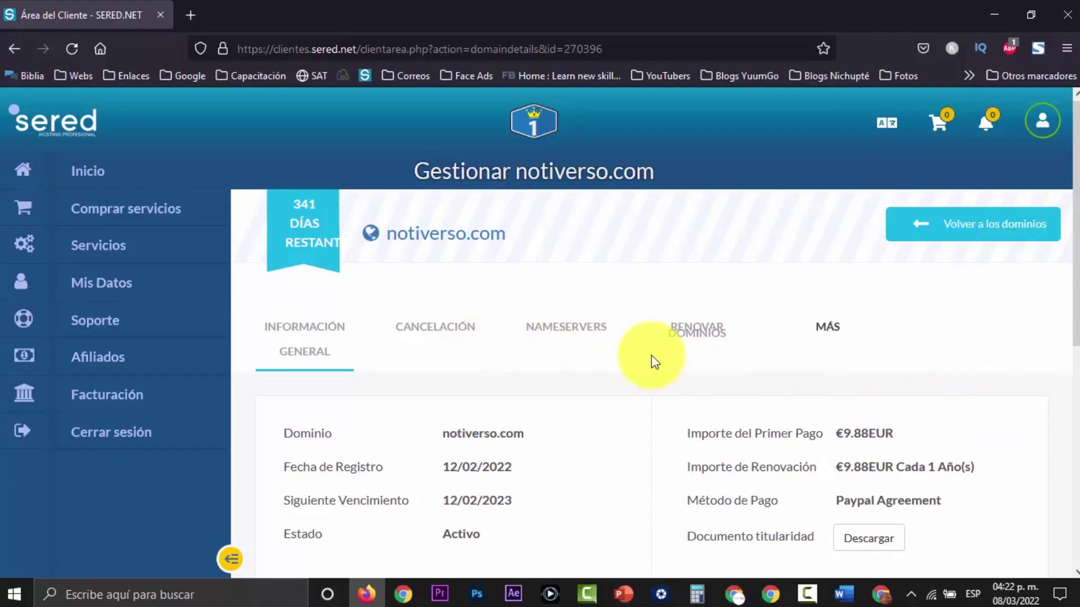
Step: Create a DNS zone for notiverso.com from the Nameservers tab, accepting the warning
{"action": "left_click", "coordinate": [571, 329]}
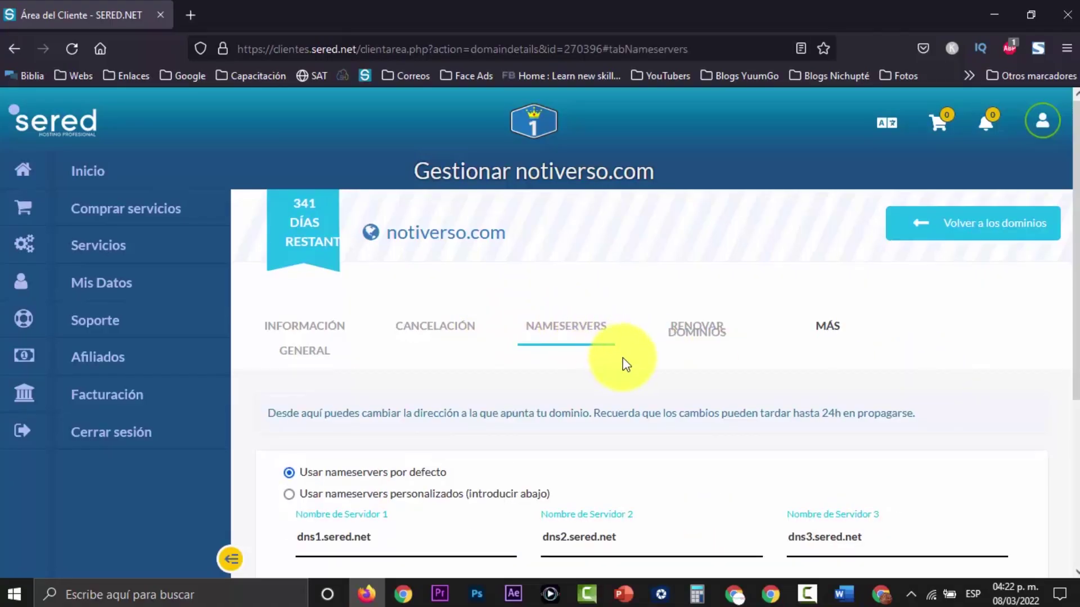
{"action": "scroll", "coordinate": [622, 360], "scroll_direction": "down", "scroll_amount": 4}
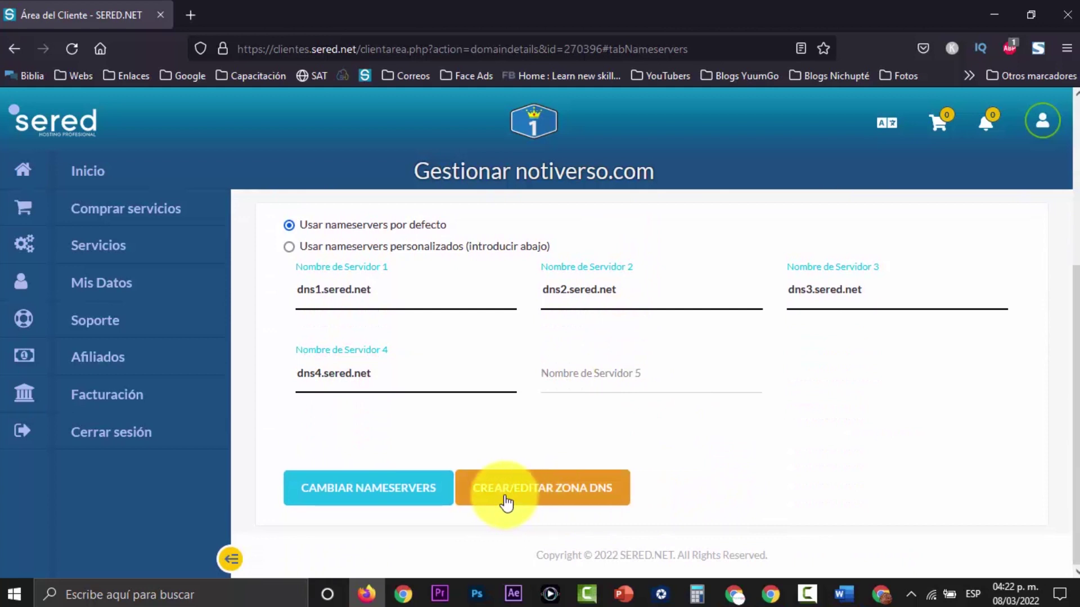
{"action": "left_click", "coordinate": [560, 495]}
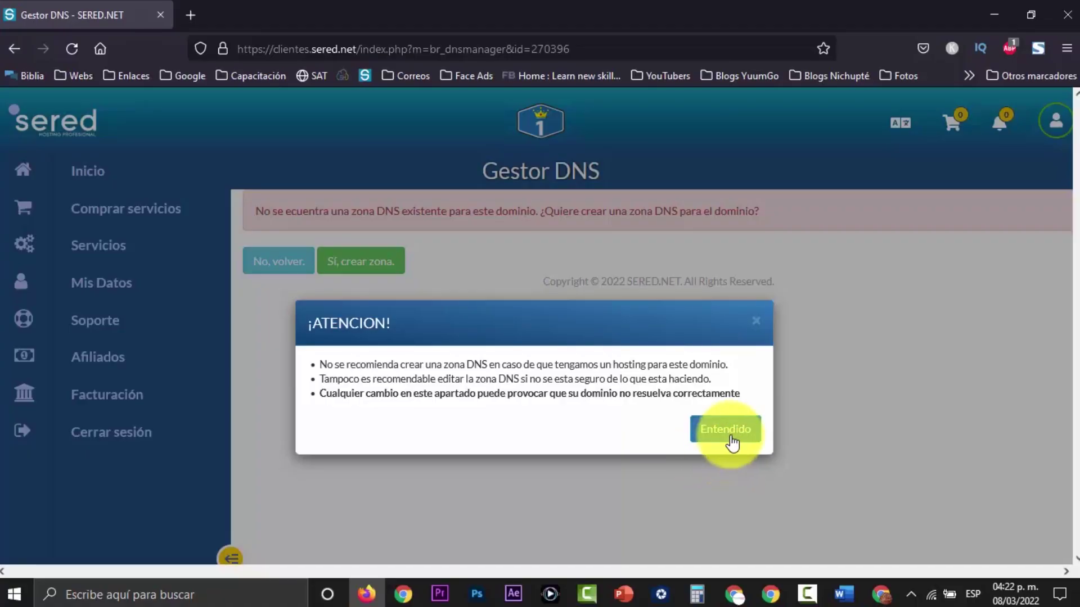
{"action": "left_click", "coordinate": [731, 431]}
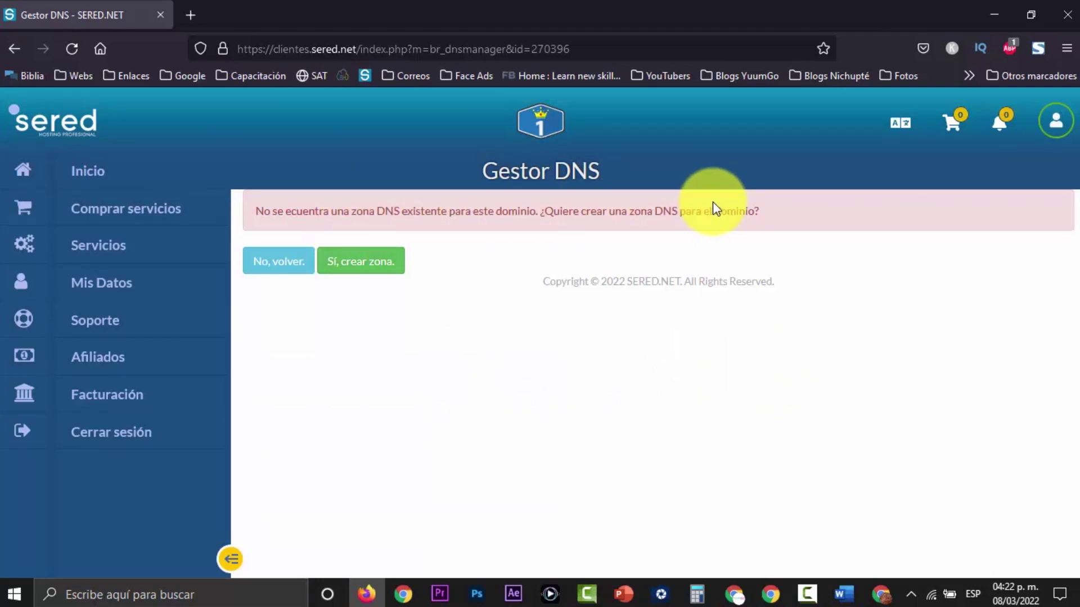
{"action": "left_click", "coordinate": [367, 269]}
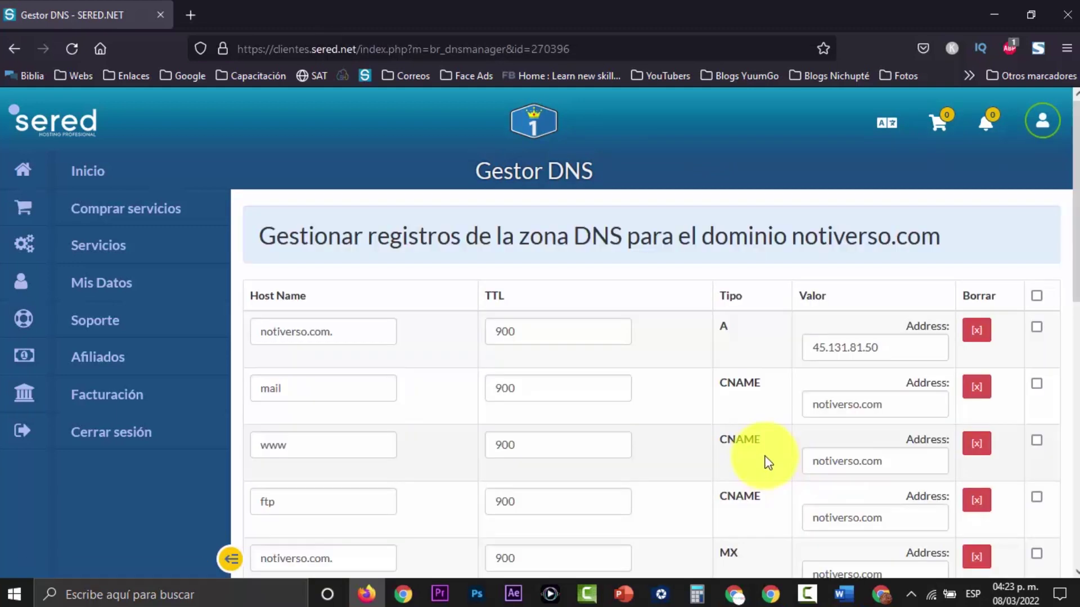
Step: Enter @ as the new DNS record's Host Name, as Zoho's instructions specify
{"action": "key", "text": "alt+Tab"}
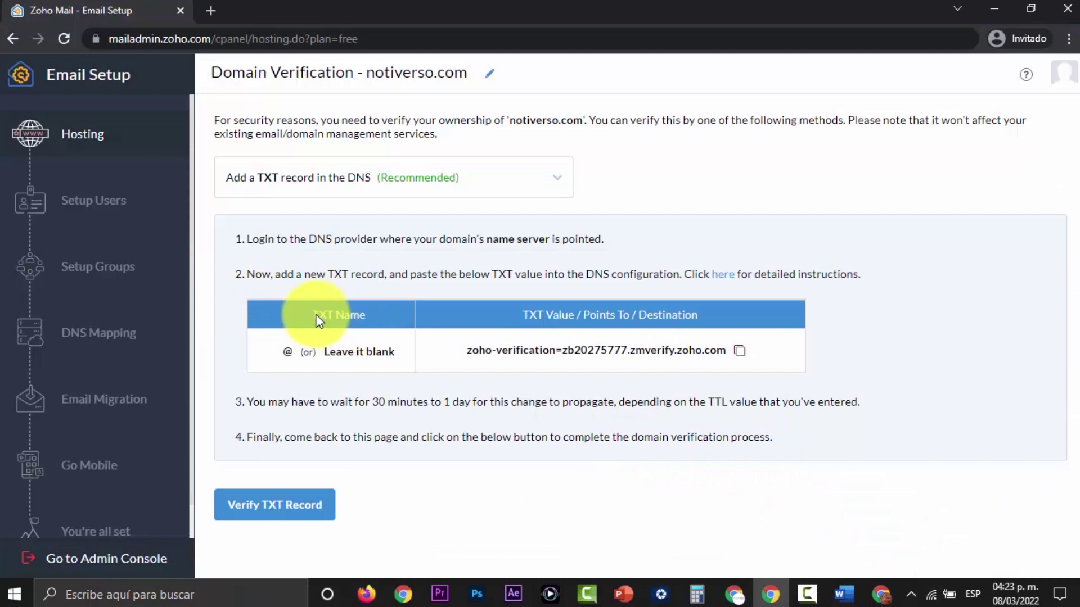
{"action": "left_click", "coordinate": [283, 354]}
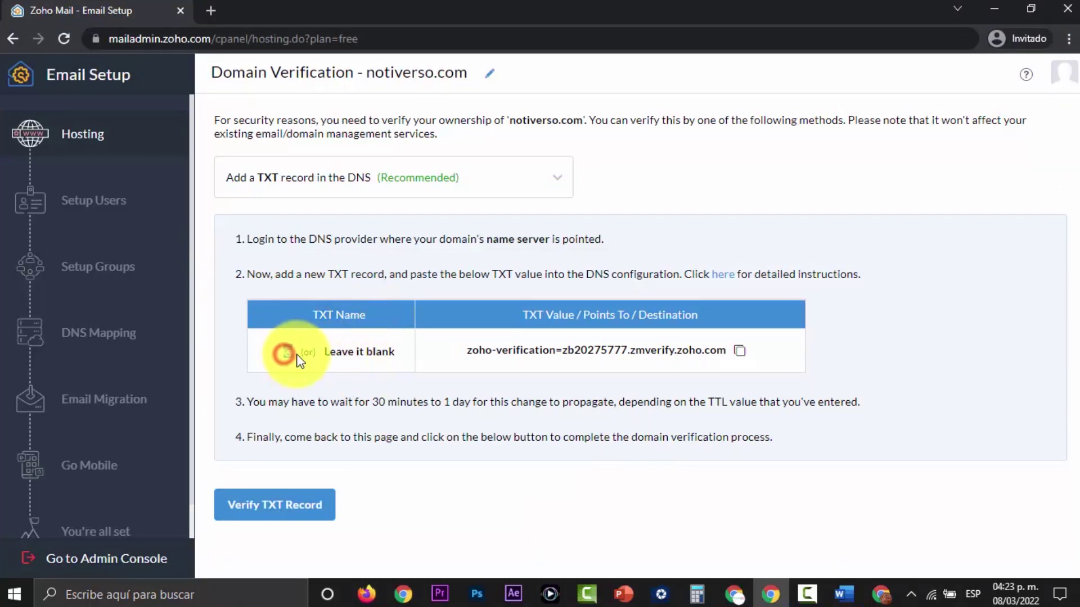
{"action": "key", "text": "alt+Tab"}
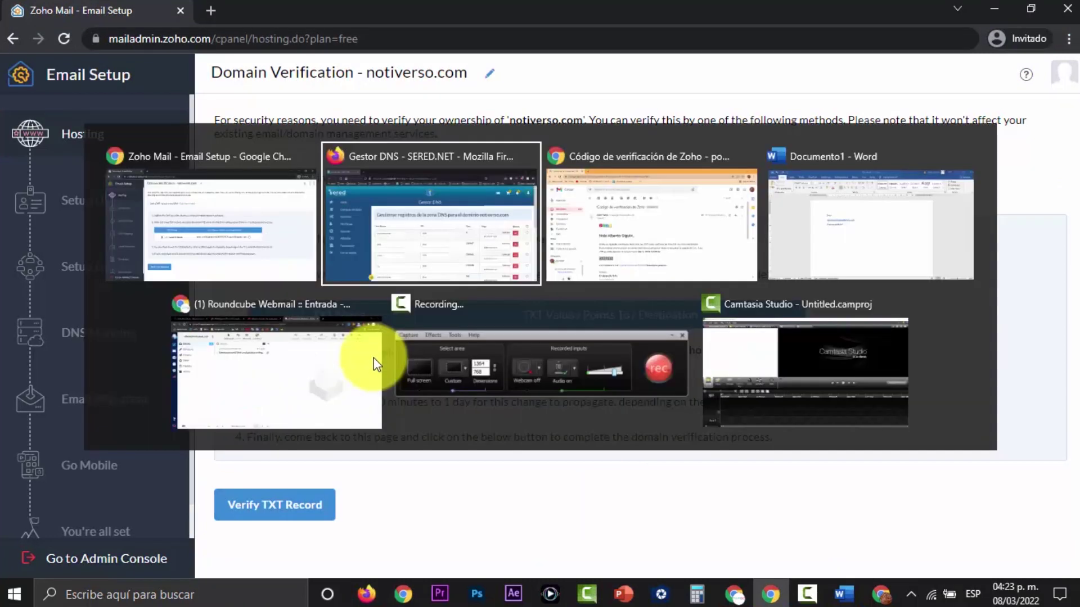
{"action": "scroll", "coordinate": [462, 371], "scroll_direction": "down", "scroll_amount": 2}
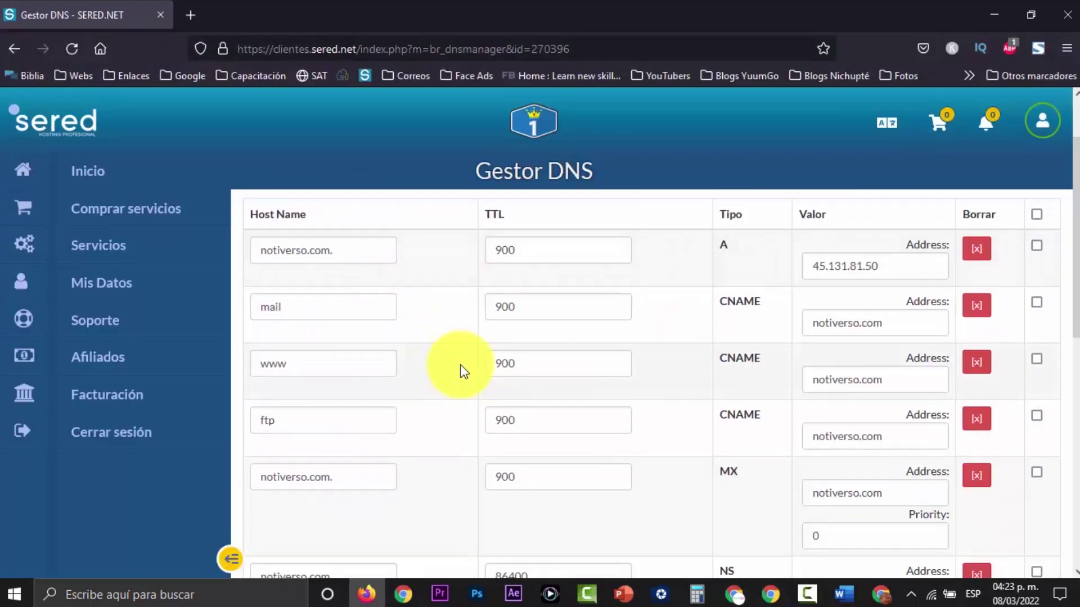
{"action": "scroll", "coordinate": [461, 371], "scroll_direction": "down", "scroll_amount": 7}
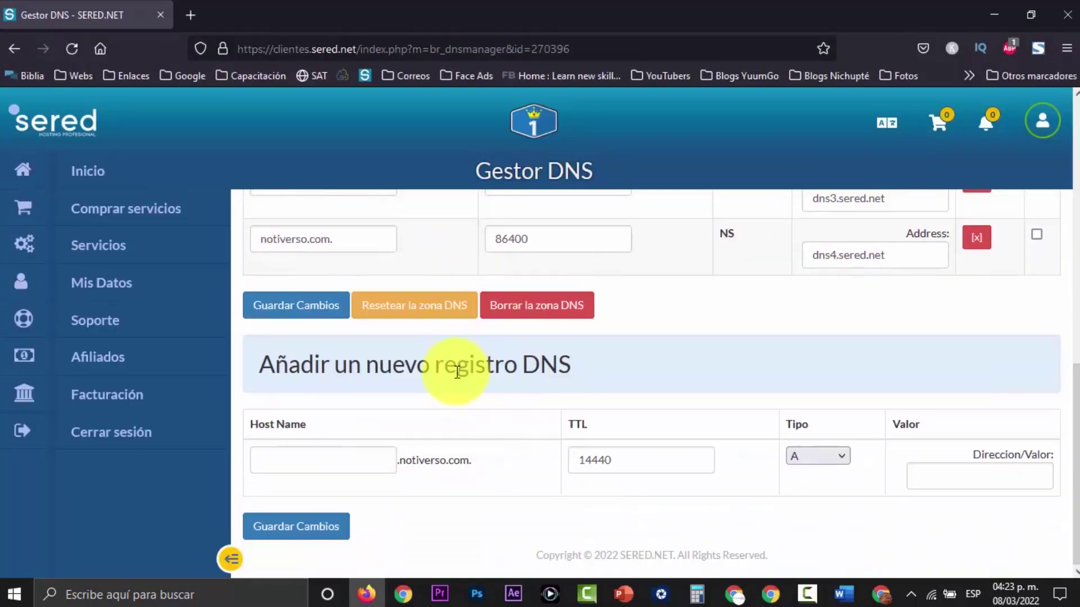
{"action": "left_click", "coordinate": [379, 459]}
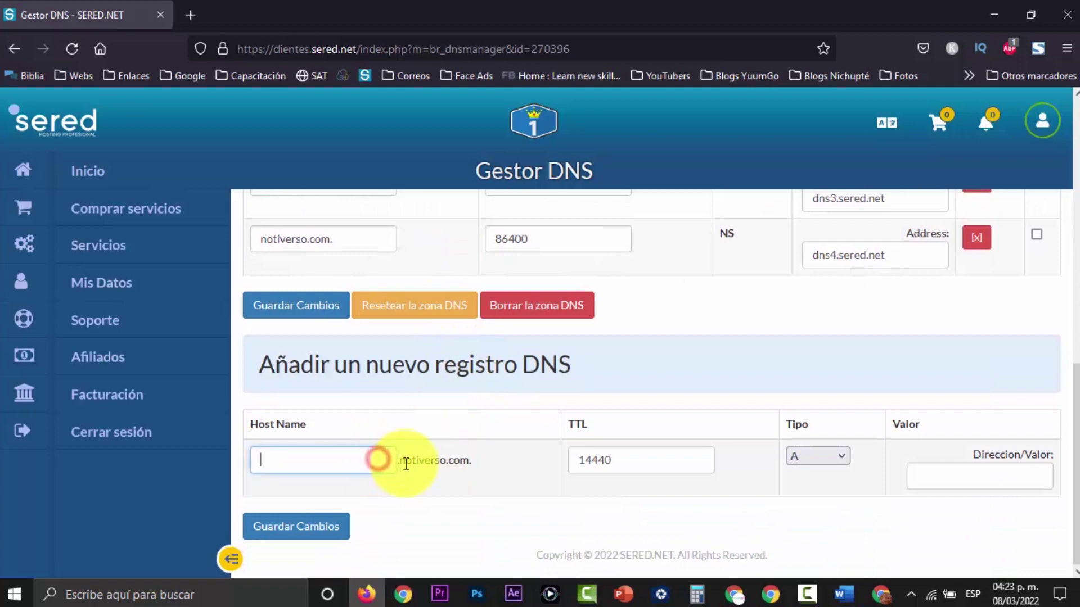
{"action": "type", "text": "@"}
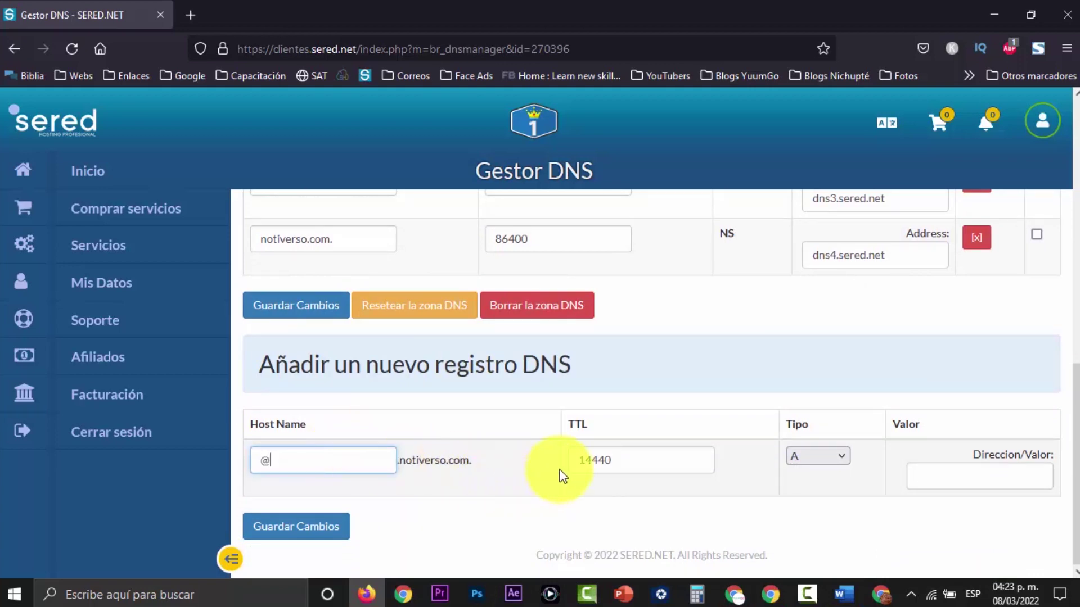
Step: Paste Zoho's verification value into Valor, set Tipo to TXT, and save the record
{"action": "key", "text": "alt+Tab"}
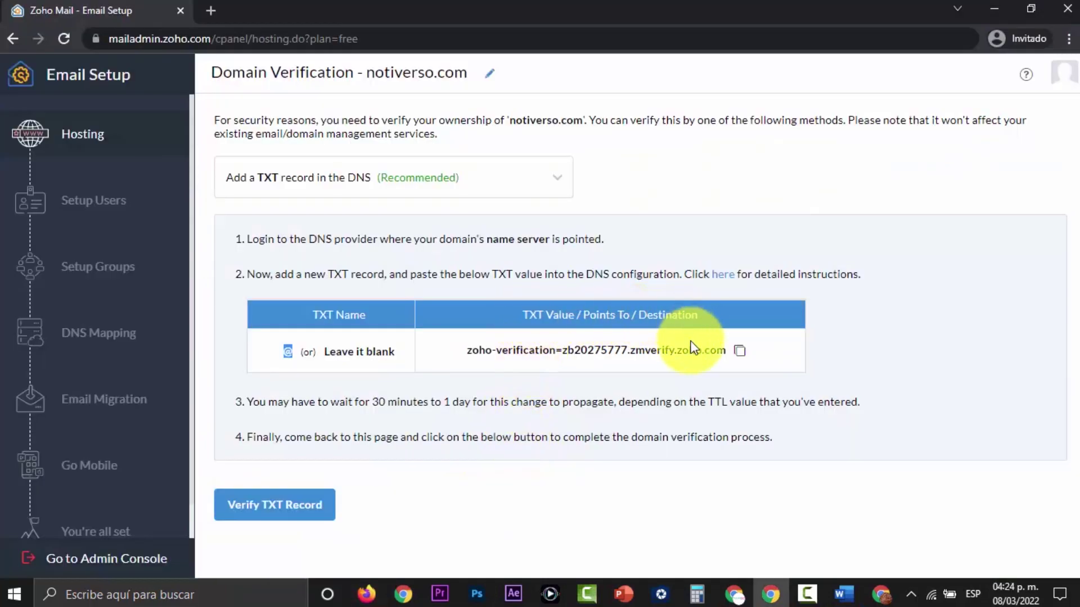
{"action": "left_click", "coordinate": [739, 353]}
{"action": "key", "text": "alt+Tab"}
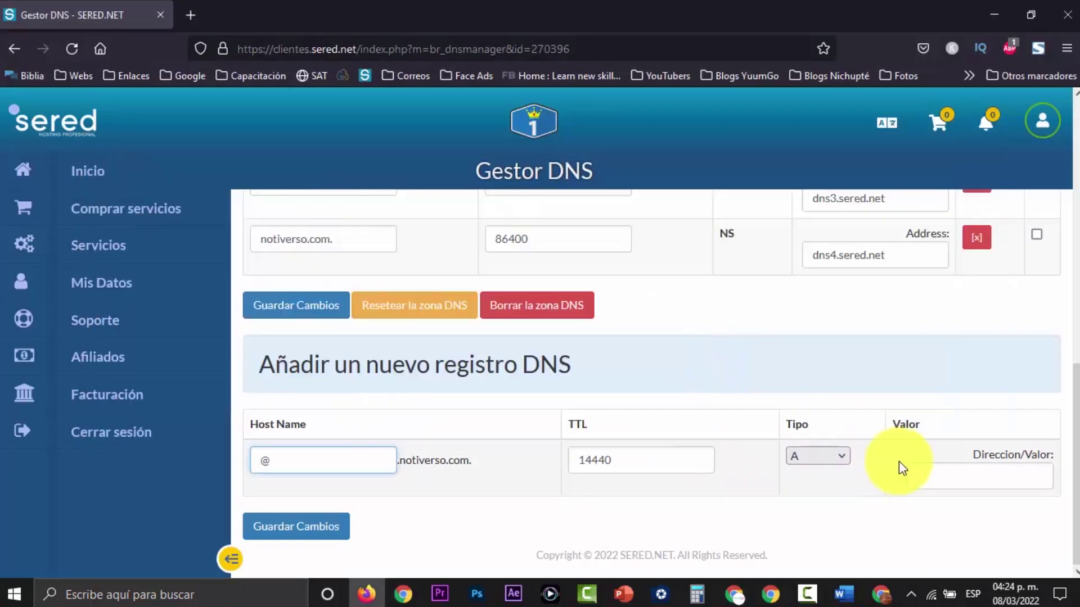
{"action": "left_click", "coordinate": [938, 478]}
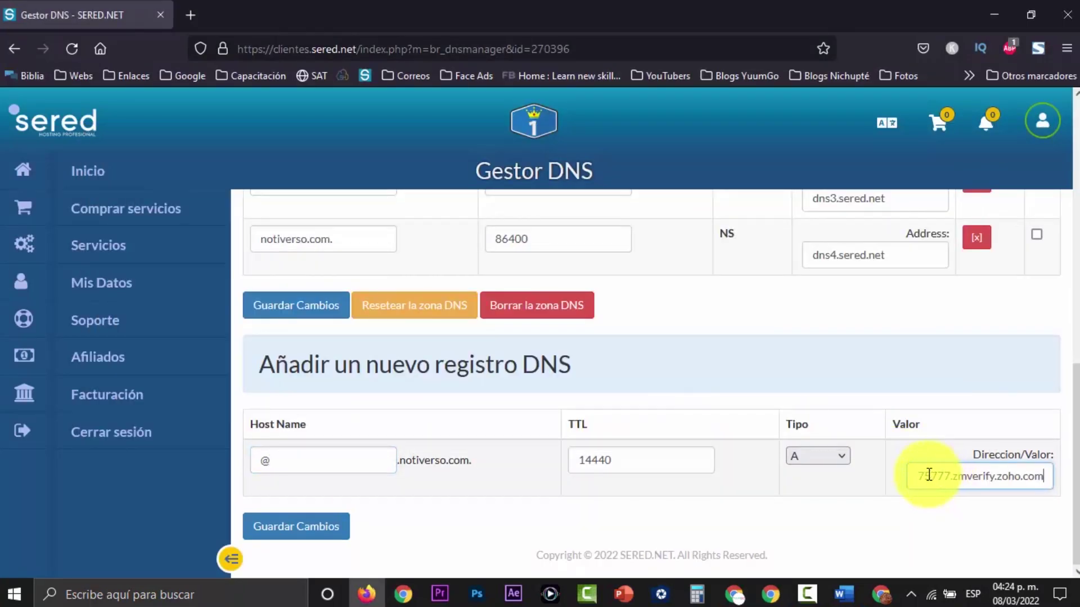
{"action": "left_click", "coordinate": [834, 453]}
{"action": "left_click", "coordinate": [822, 406]}
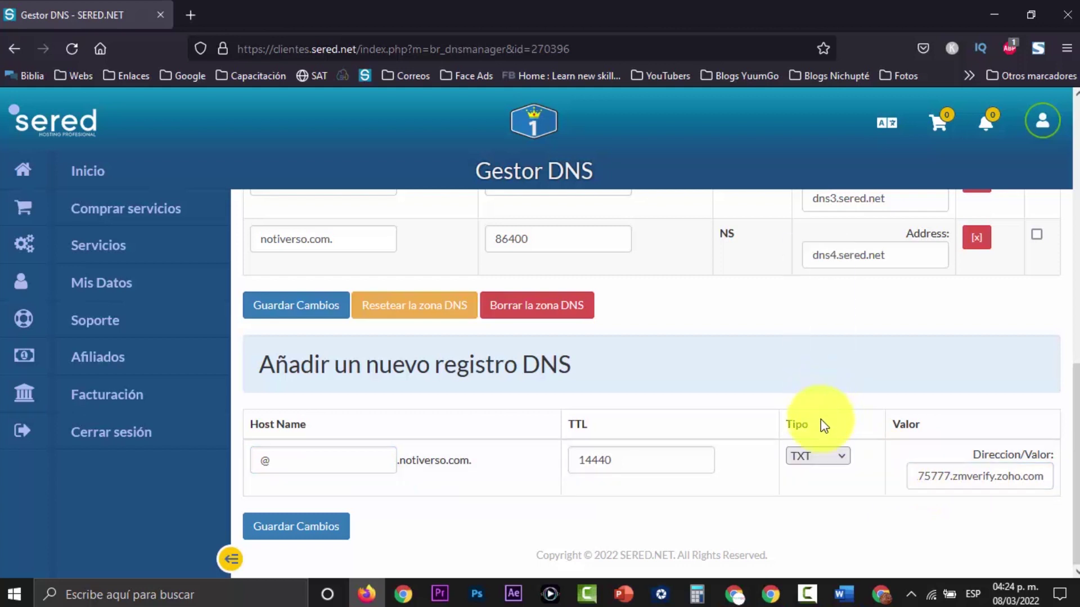
{"action": "left_click", "coordinate": [331, 527]}
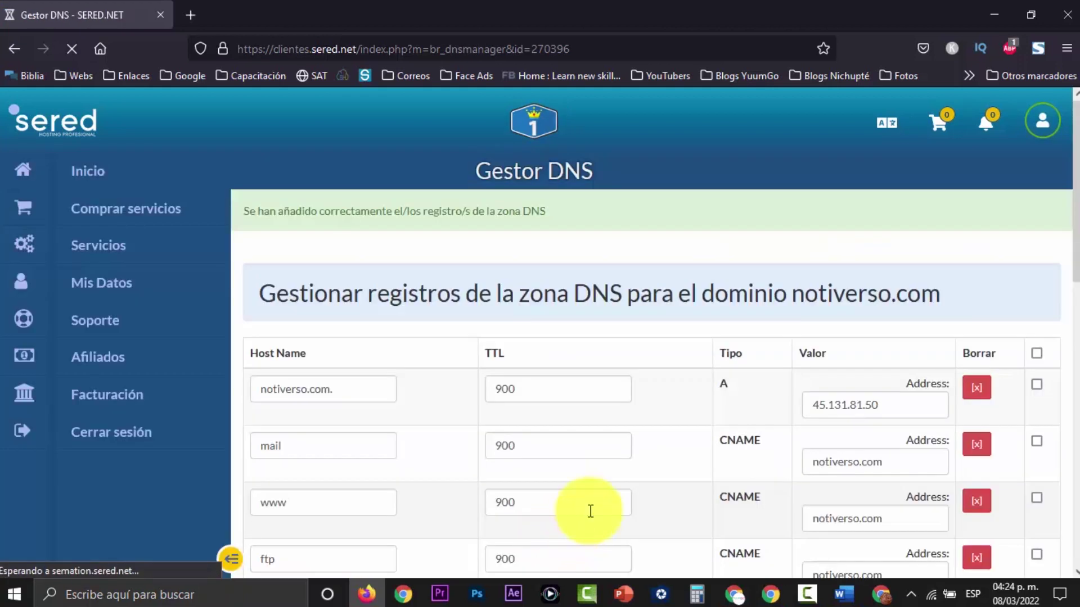
Step: Check the saved TXT record's zoho-verification value, then return to Zoho's Domain Verification page
{"action": "scroll", "coordinate": [634, 433], "scroll_direction": "down", "scroll_amount": 10}
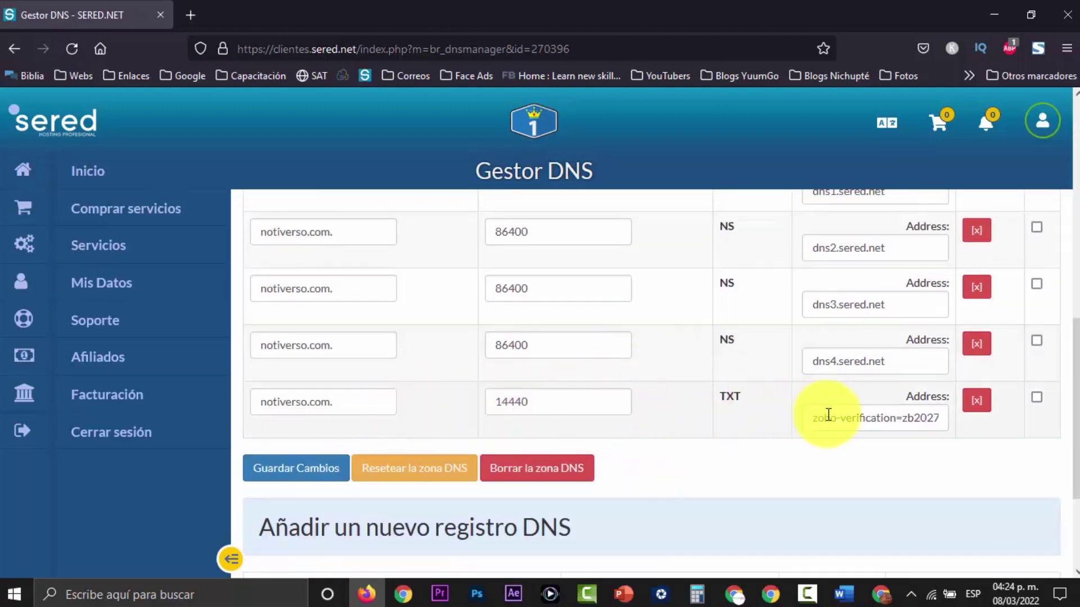
{"action": "left_click_drag", "start_coordinate": [817, 422], "coordinate": [935, 415]}
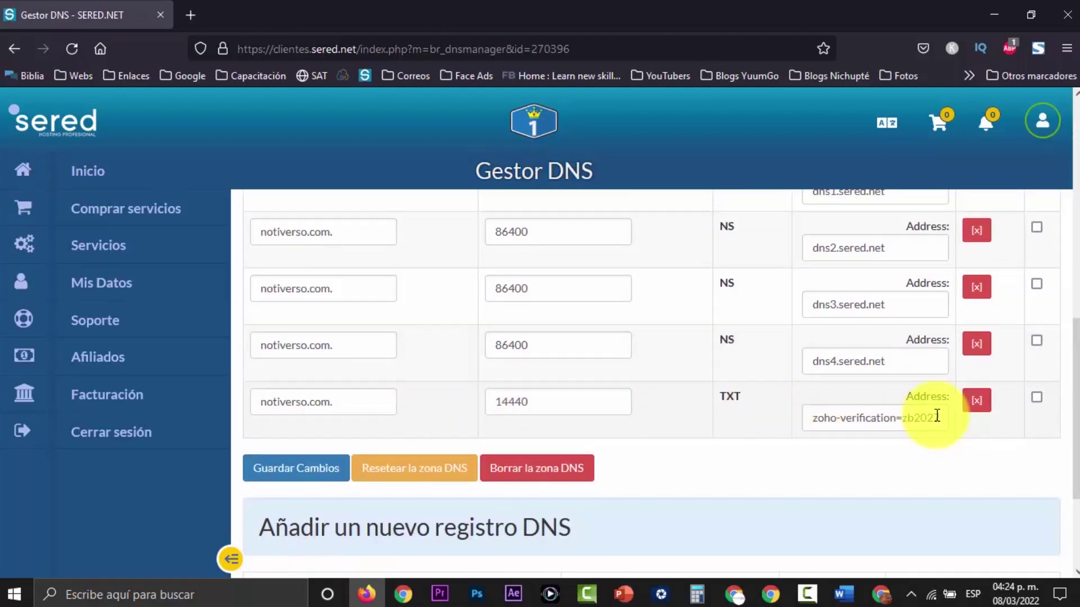
{"action": "key", "text": "alt+Tab"}
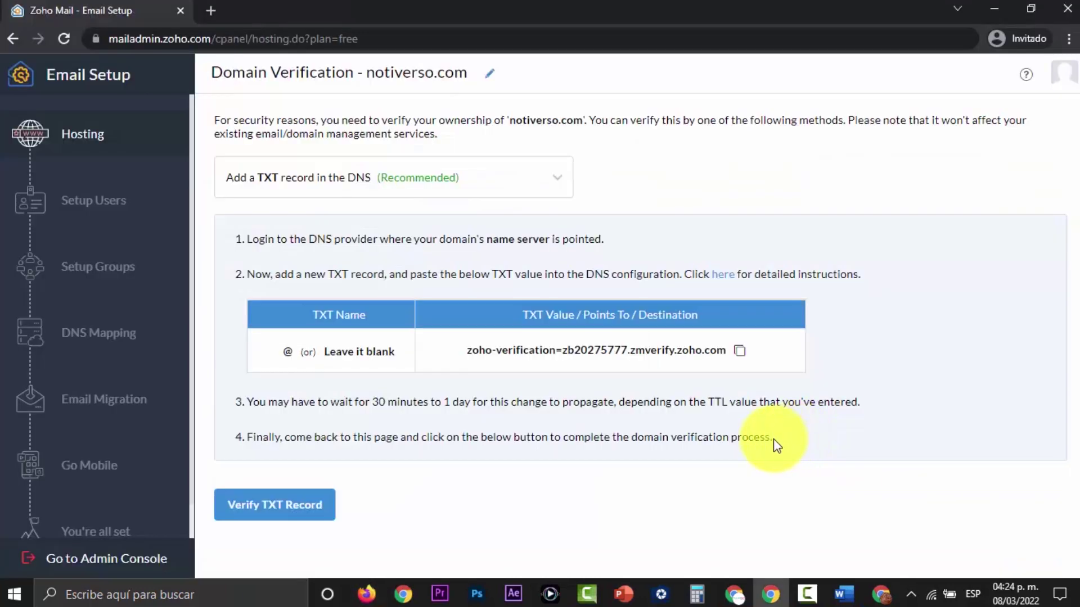